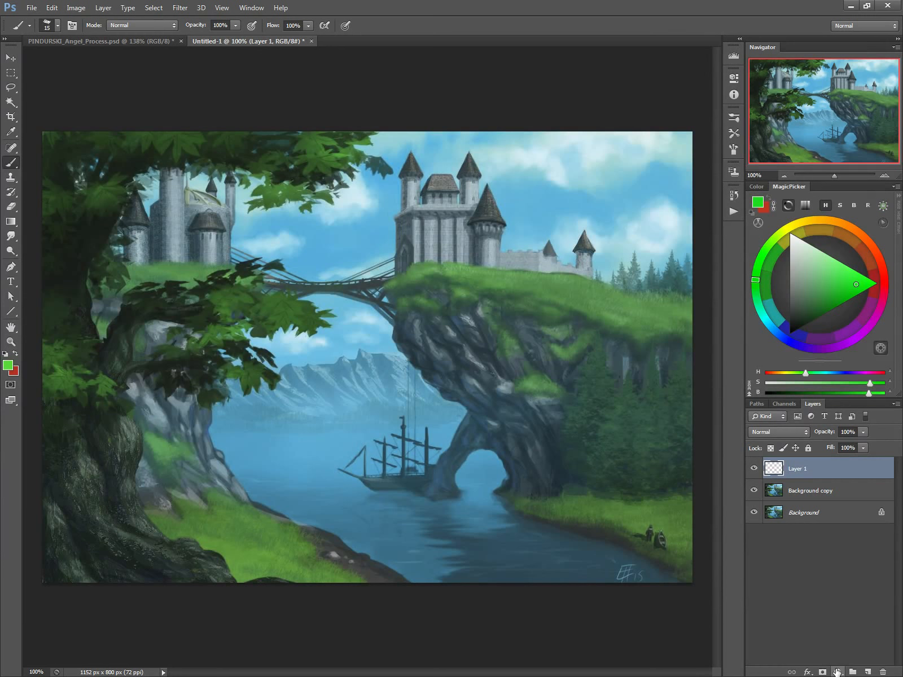
Step: Check the painting's values with a temporary Threshold adjustment layer, and delete that layer
left_click(838, 671)
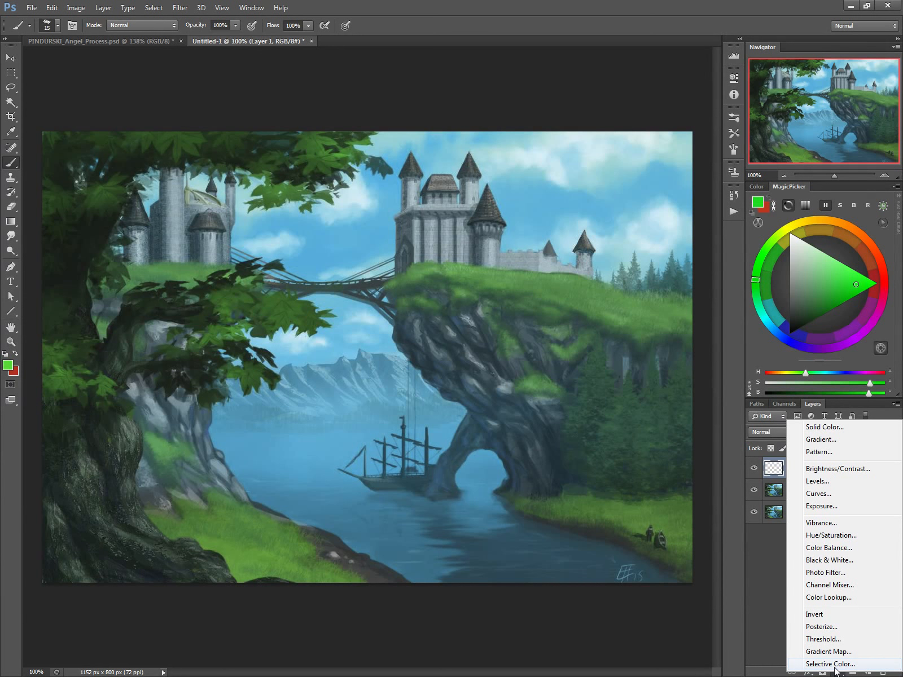
left_click(818, 639)
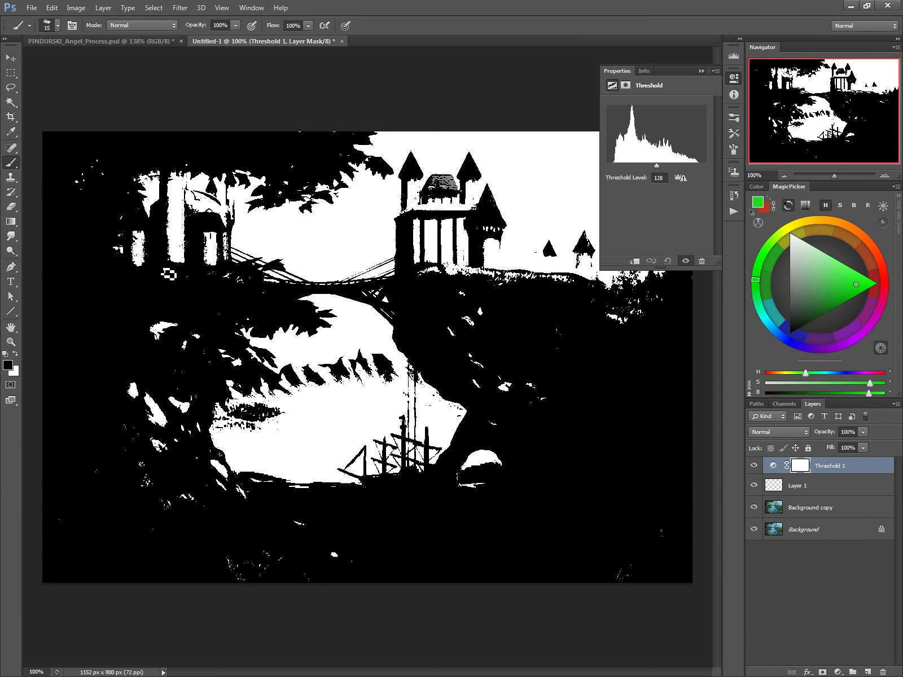
left_click(753, 465)
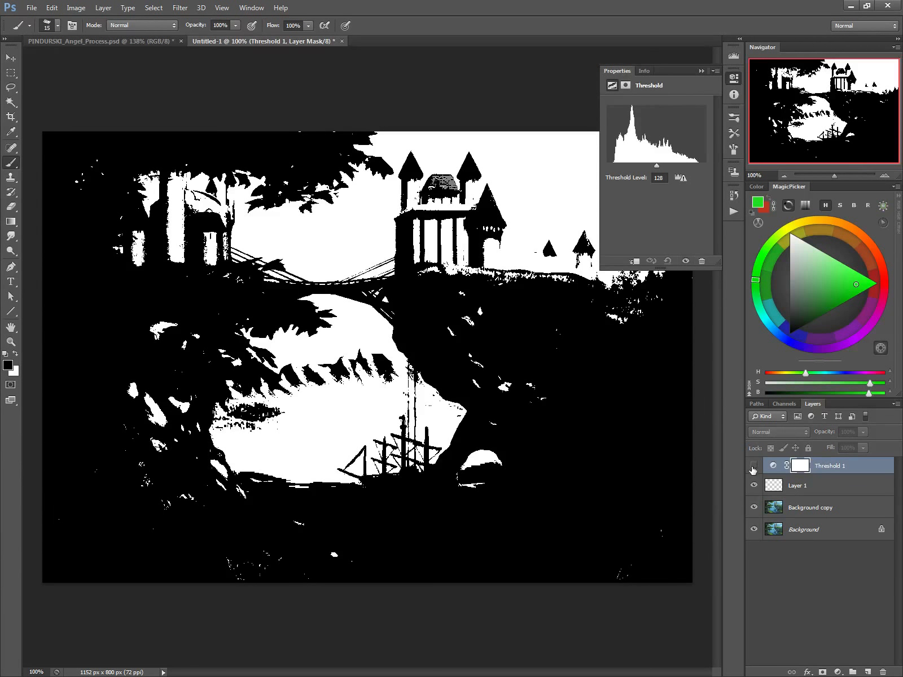
left_click(883, 672)
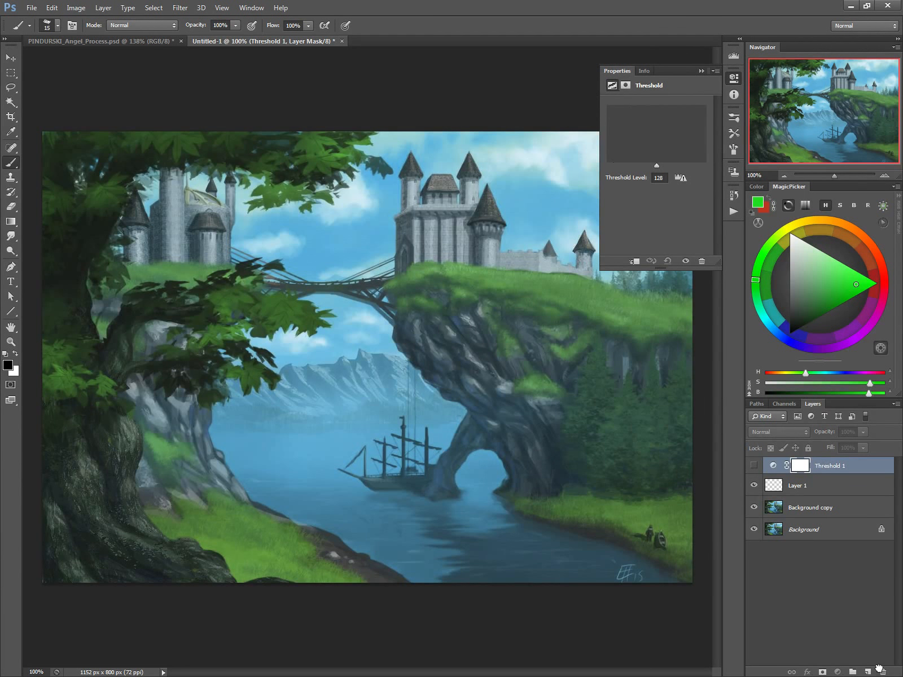
left_click(611, 73)
Step: Draw red boxes around both castles and the ship, and cross out the figures on the riverbank
left_click(882, 286)
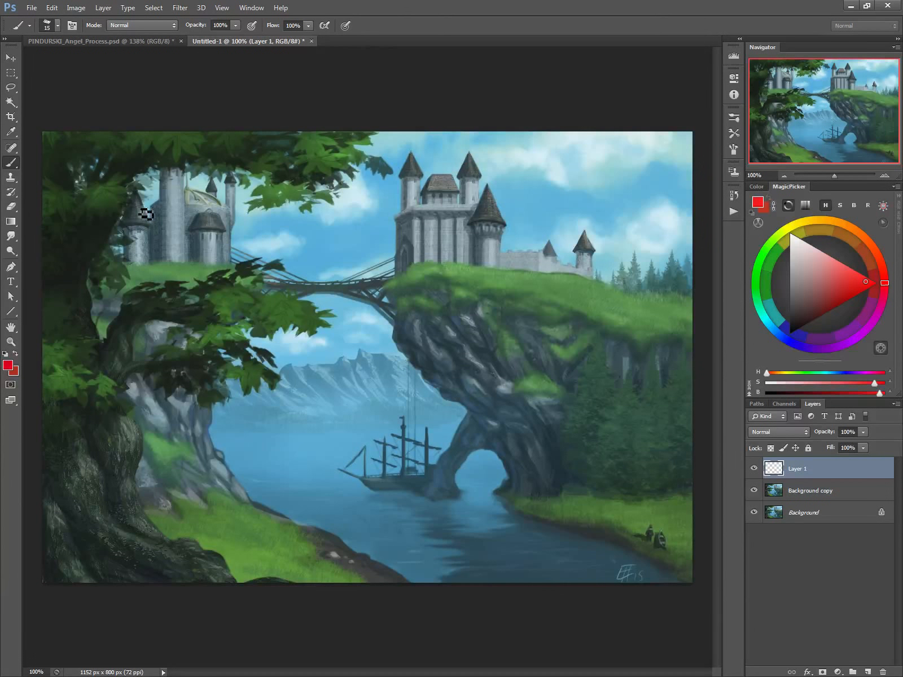
mouse_move(130, 199)
left_mouse_down()
mouse_move(133, 265)
mouse_move(225, 196)
mouse_move(225, 265)
left_mouse_up()
left_click_drag(225, 266, 133, 266)
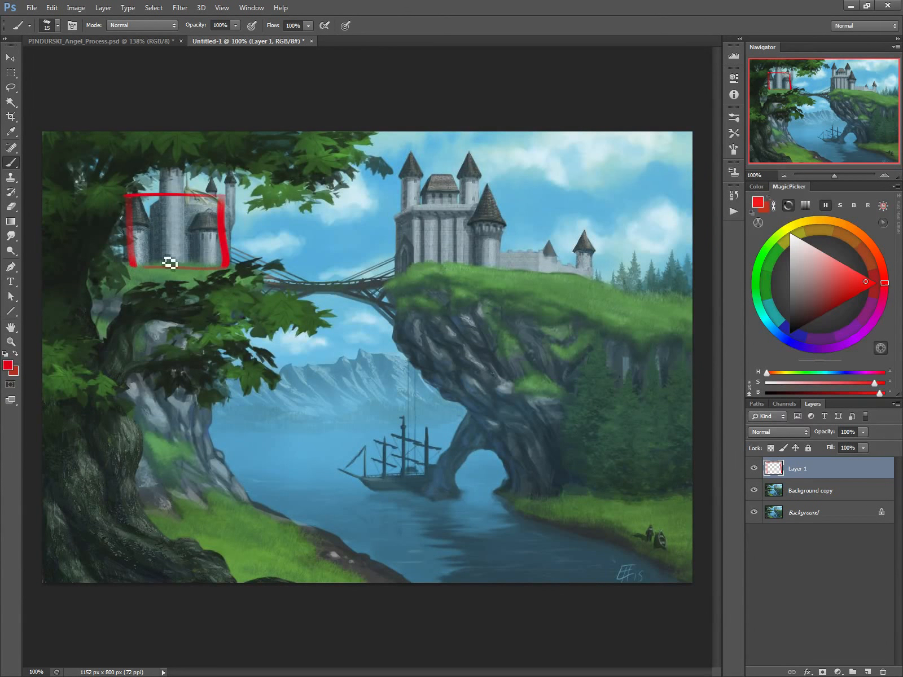
mouse_move(406, 194)
left_mouse_down()
mouse_move(406, 260)
mouse_move(493, 195)
left_mouse_up()
mouse_move(491, 198)
left_mouse_down()
mouse_move(491, 273)
mouse_move(406, 263)
left_mouse_up()
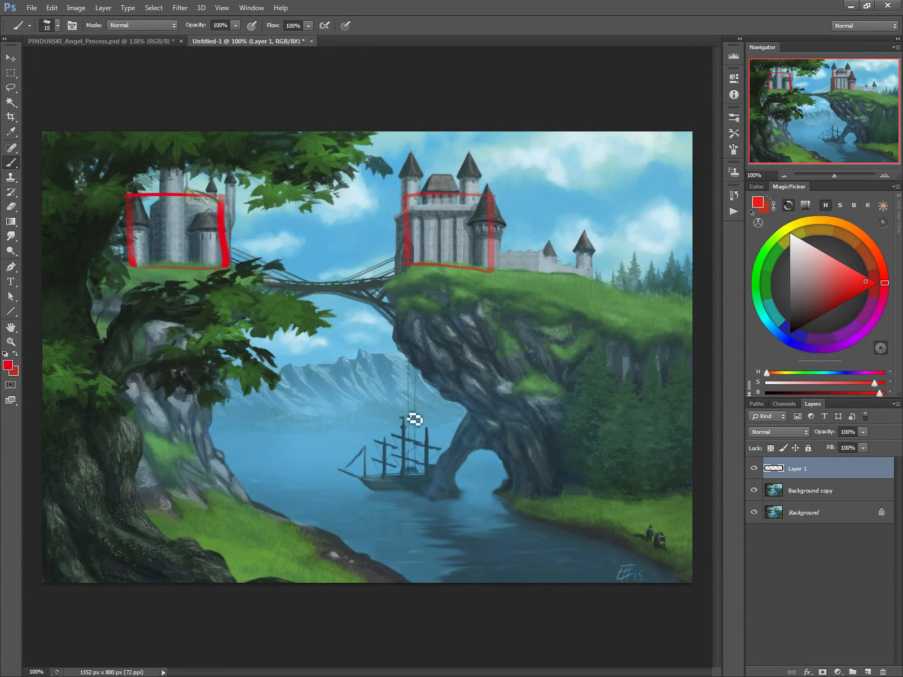
mouse_move(446, 430)
left_mouse_down()
mouse_move(359, 439)
mouse_move(362, 485)
mouse_move(447, 446)
mouse_move(441, 498)
left_mouse_up()
left_click_drag(441, 497, 356, 496)
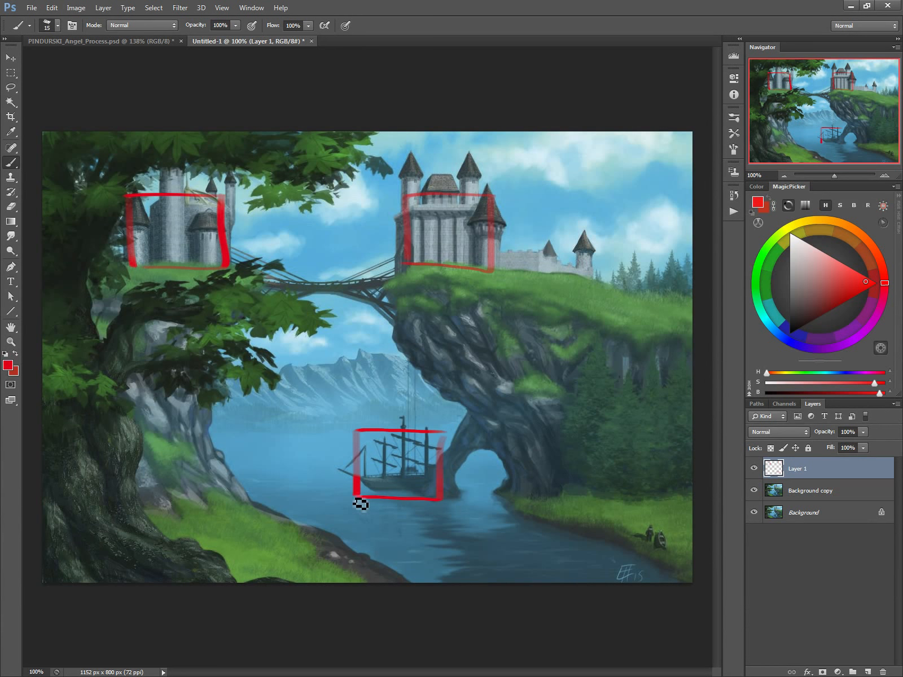
mouse_move(645, 525)
left_mouse_down()
mouse_move(666, 553)
mouse_move(646, 547)
left_mouse_up()
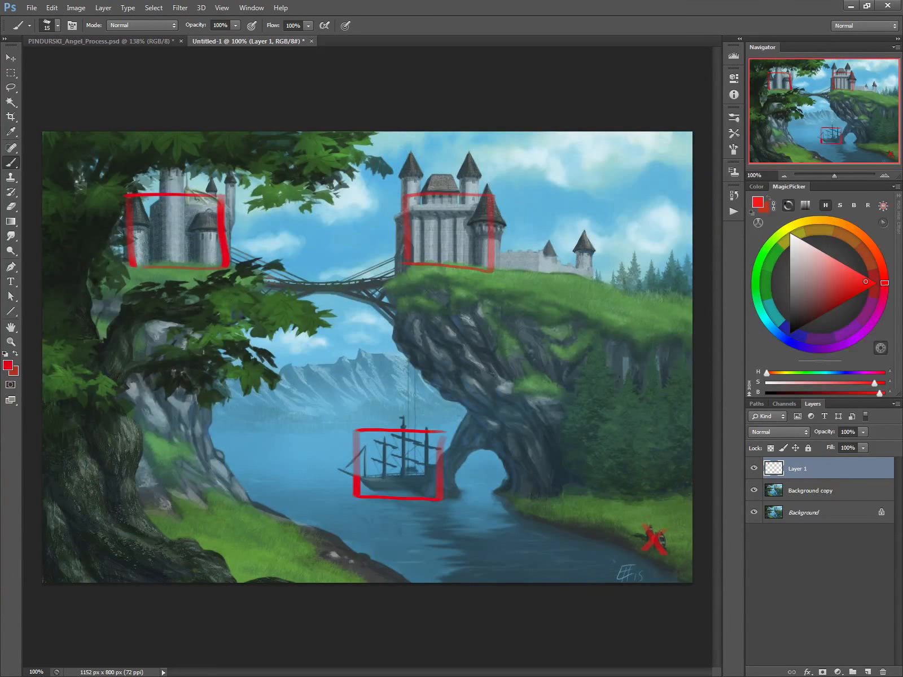
Step: Outline the distant mountains, both cliffs and the tree in red, and replace the markup layer with an empty one
left_click_drag(448, 423, 291, 407)
left_click_drag(394, 359, 294, 380)
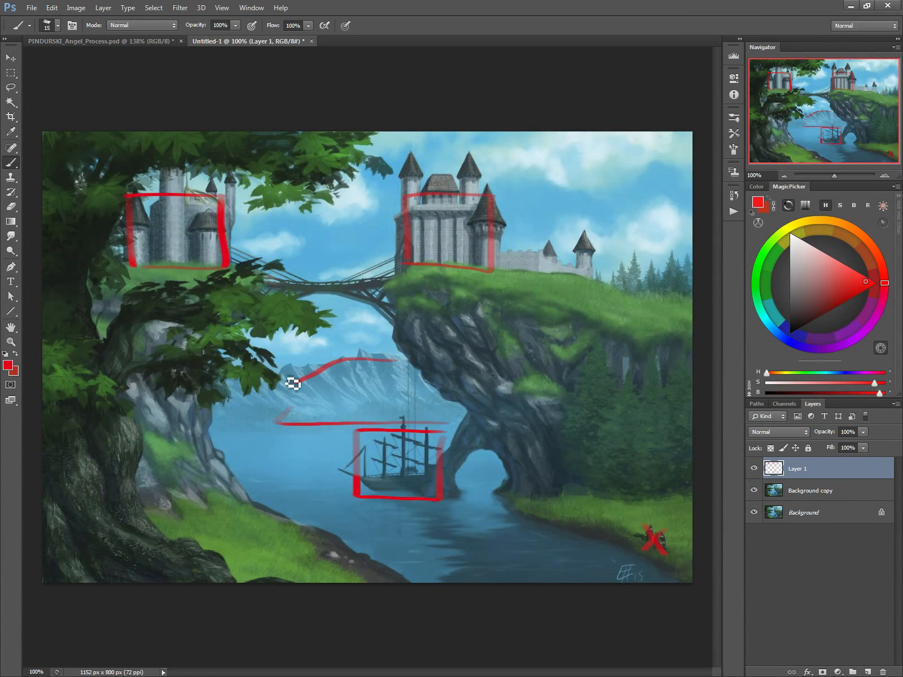
mouse_move(615, 295)
left_mouse_down()
mouse_move(403, 277)
mouse_move(478, 433)
left_mouse_up()
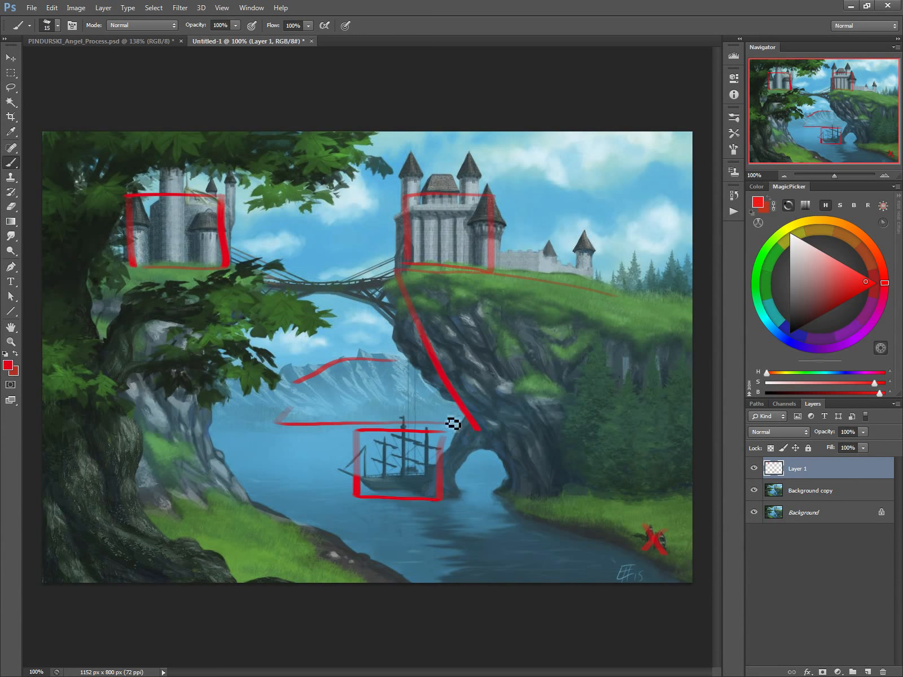
mouse_move(140, 269)
left_mouse_down()
mouse_move(261, 302)
mouse_move(207, 424)
left_mouse_up()
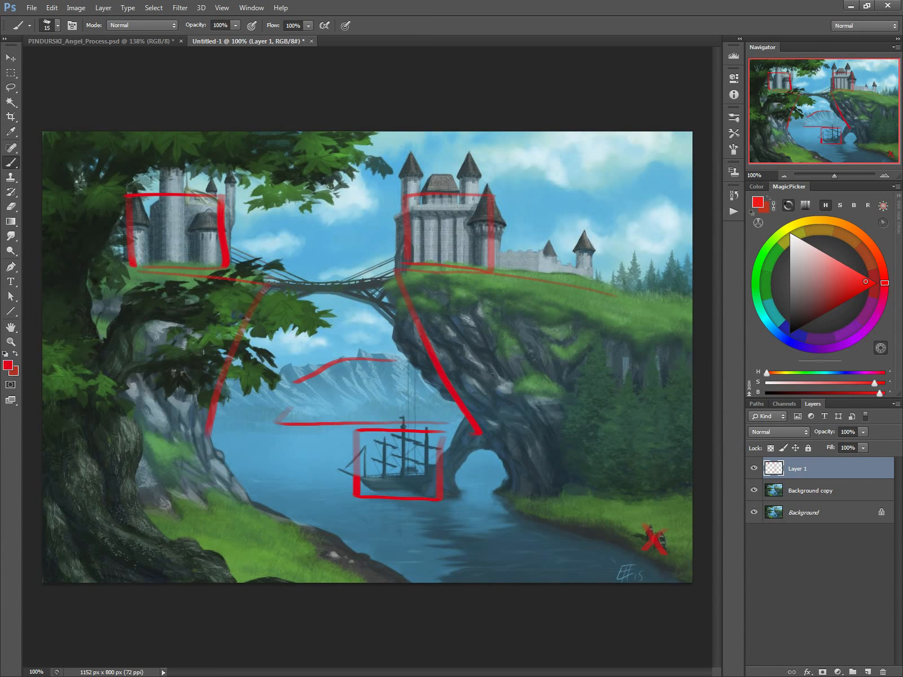
mouse_move(165, 526)
left_mouse_down()
mouse_move(135, 391)
mouse_move(248, 387)
mouse_move(274, 302)
mouse_move(128, 320)
mouse_move(136, 214)
mouse_move(269, 195)
mouse_move(351, 145)
left_mouse_up()
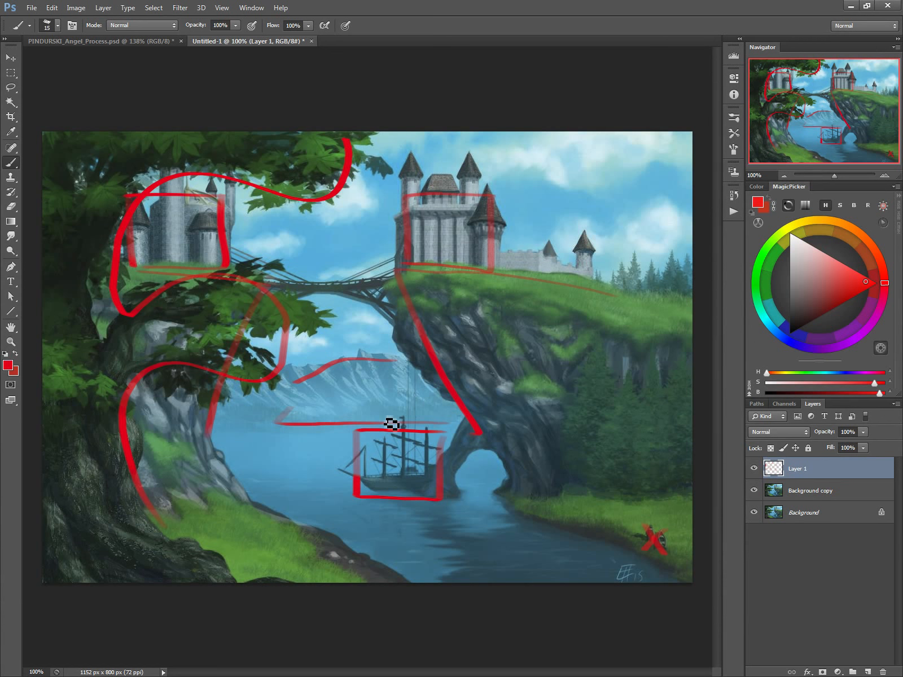
left_click_drag(845, 576, 882, 671)
left_click(866, 672)
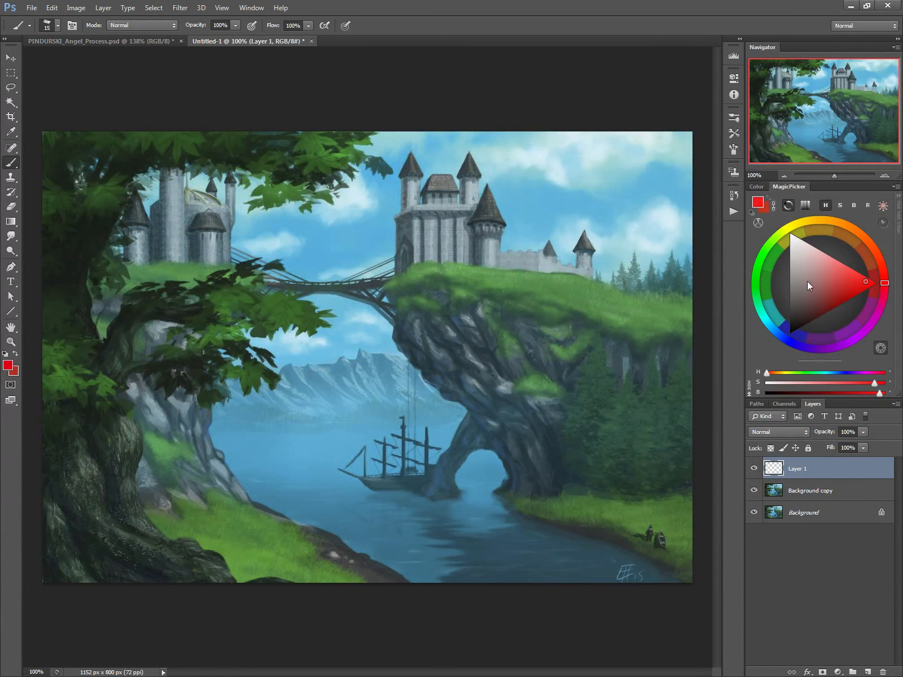
Step: Trace the vertical edges of the left castle's towers in red with a 6 px brush
right_click(530, 300)
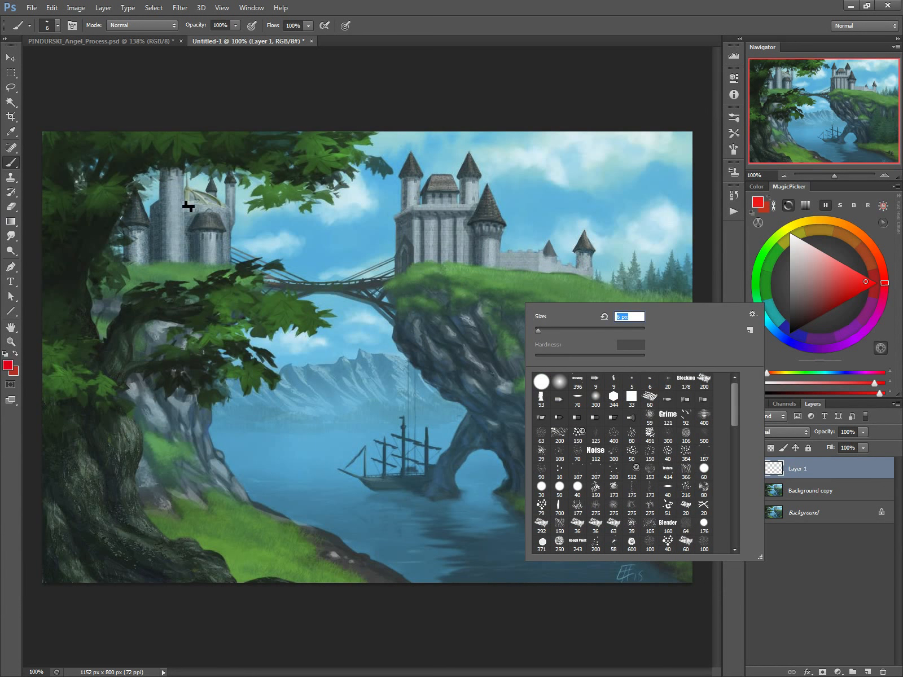
left_click_drag(184, 172, 184, 260)
mouse_move(162, 172)
left_mouse_down()
mouse_move(165, 258)
mouse_move(200, 246)
mouse_move(198, 266)
mouse_move(218, 265)
left_mouse_up()
left_click_drag(149, 233, 149, 269)
left_click_drag(125, 230, 127, 262)
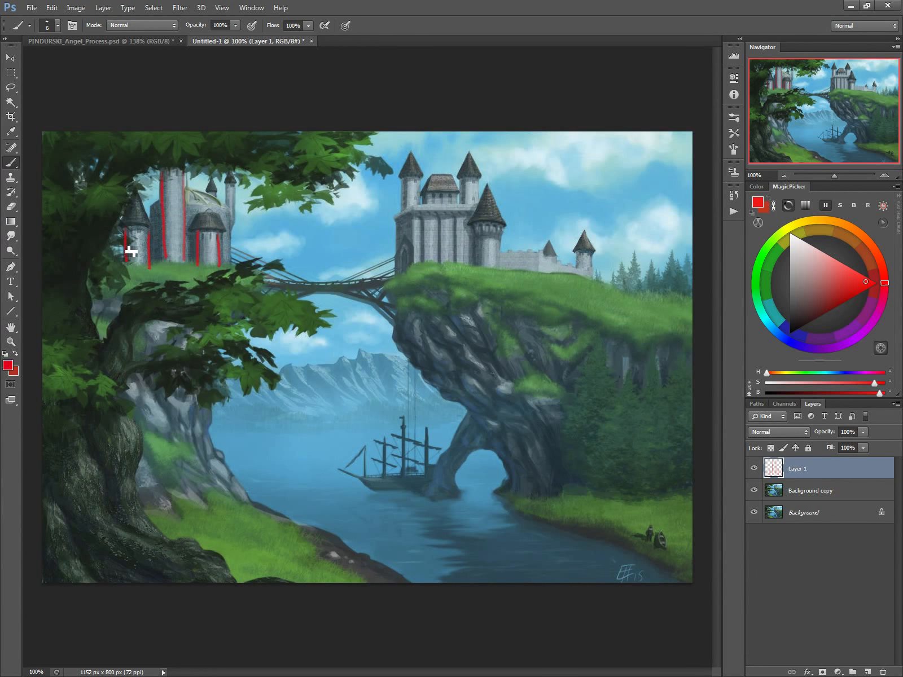
mouse_move(234, 185)
left_mouse_down()
mouse_move(238, 217)
mouse_move(230, 189)
mouse_move(231, 216)
mouse_move(208, 200)
left_mouse_up()
Step: Trace the vertical edges of the right castle's upper towers and its far wall tower in red
mouse_move(402, 180)
left_mouse_down()
mouse_move(402, 211)
mouse_move(418, 211)
left_mouse_up()
mouse_move(459, 180)
left_mouse_down()
mouse_move(467, 210)
mouse_move(485, 189)
mouse_move(479, 210)
left_mouse_up()
mouse_move(575, 254)
left_mouse_down()
mouse_move(575, 270)
mouse_move(592, 276)
left_mouse_up()
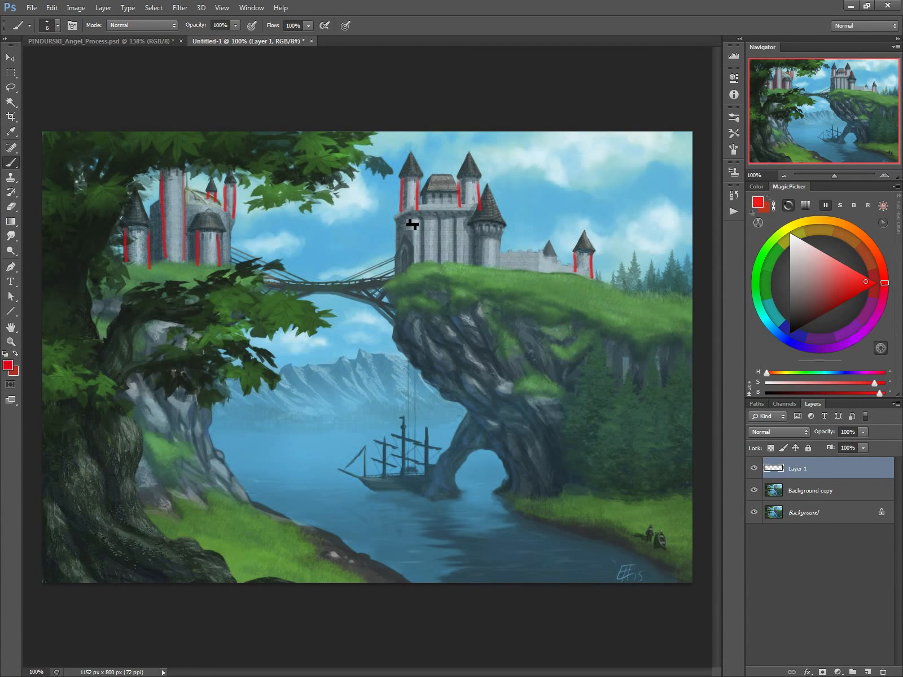
Step: Draw a red line along the right castle's wall top and perspective guides from both castles towards the bridge
left_click_drag(414, 206, 483, 207)
mouse_move(414, 209)
left_mouse_down()
mouse_move(393, 228)
mouse_move(316, 259)
left_mouse_up()
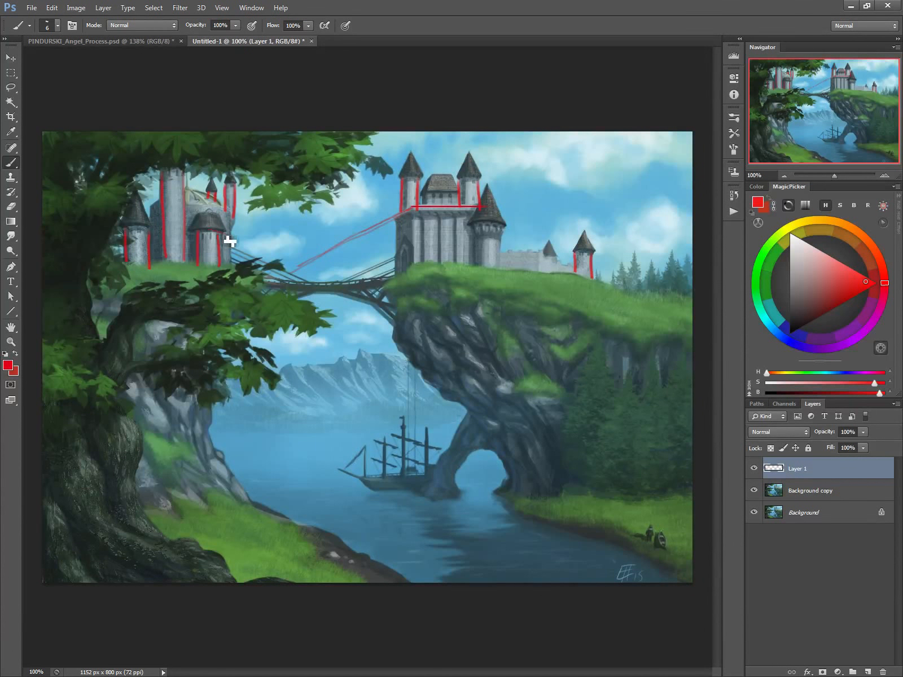
mouse_move(214, 236)
left_mouse_down()
mouse_move(199, 242)
mouse_move(390, 299)
left_mouse_up()
left_click_drag(218, 235, 215, 268)
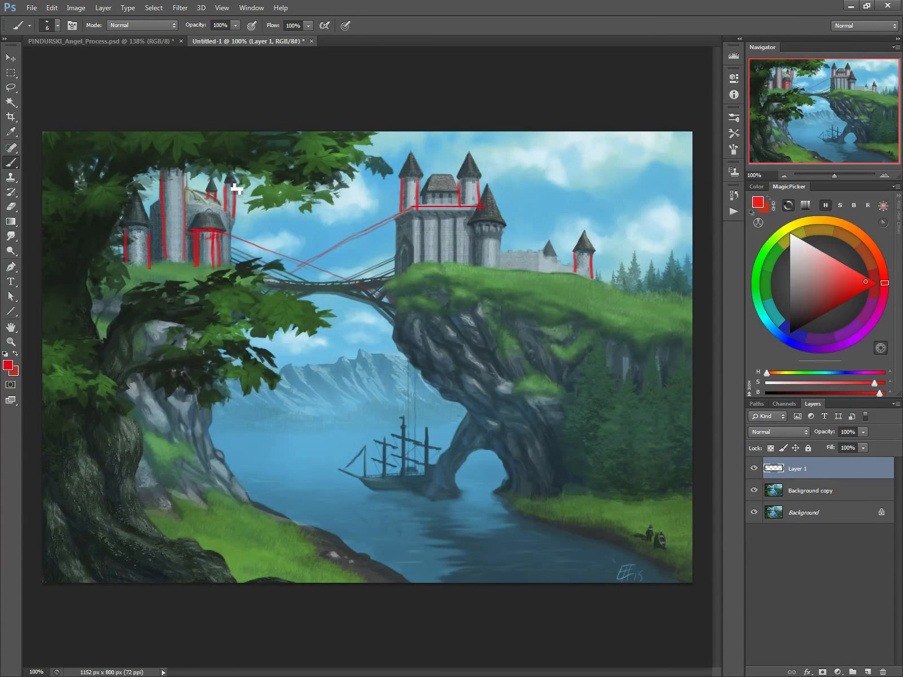
mouse_move(230, 183)
left_mouse_down()
mouse_move(303, 269)
mouse_move(229, 193)
mouse_move(265, 230)
left_mouse_up()
Step: Draw two guides from the bridge down to the ship, mark the hull line, and add a horizontal horizon line
left_click_drag(305, 270, 376, 509)
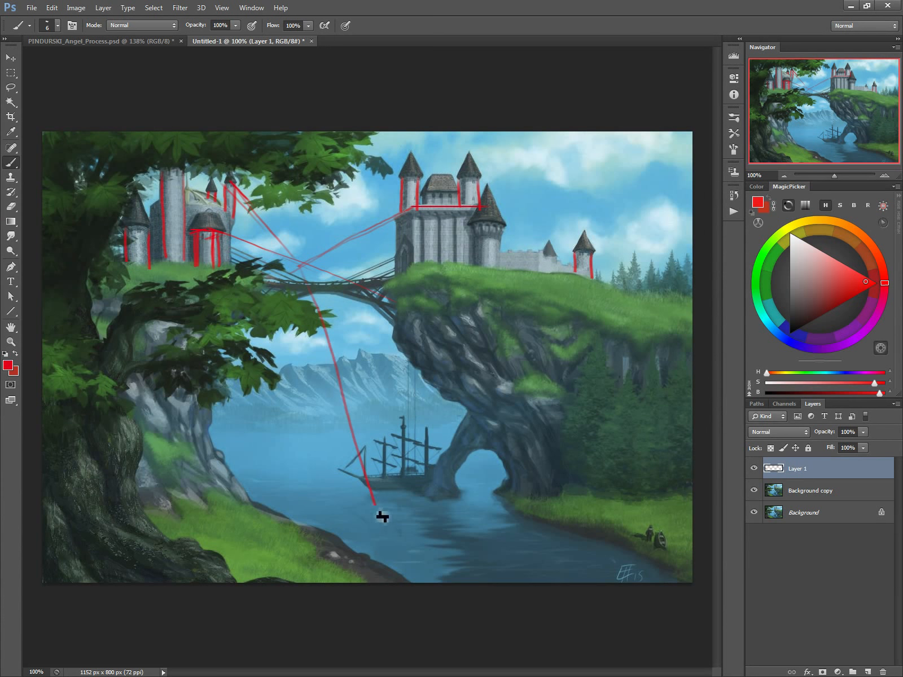
left_click_drag(302, 275, 466, 484)
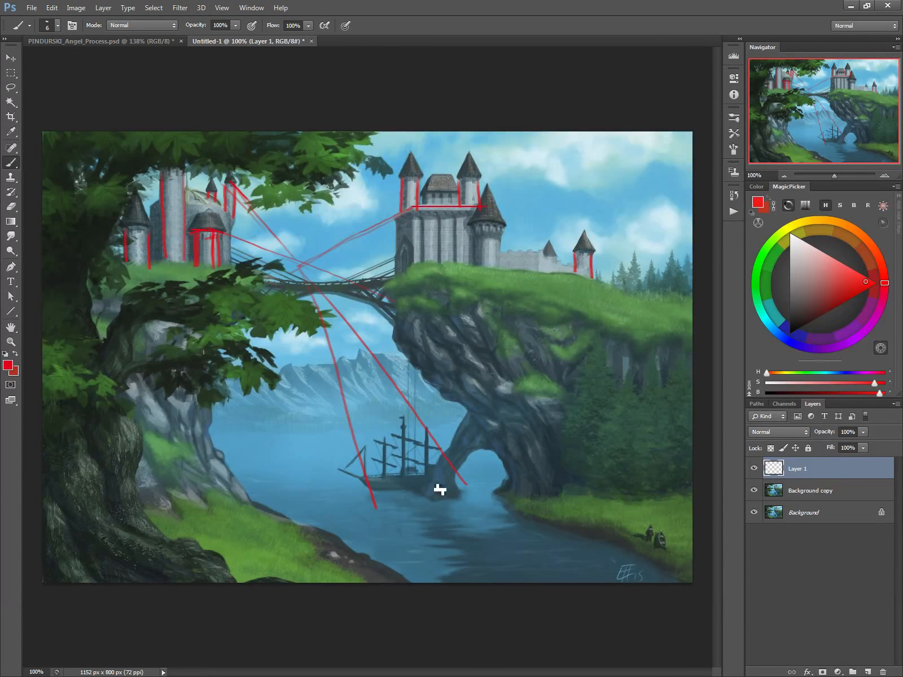
left_click(372, 483, "shift")
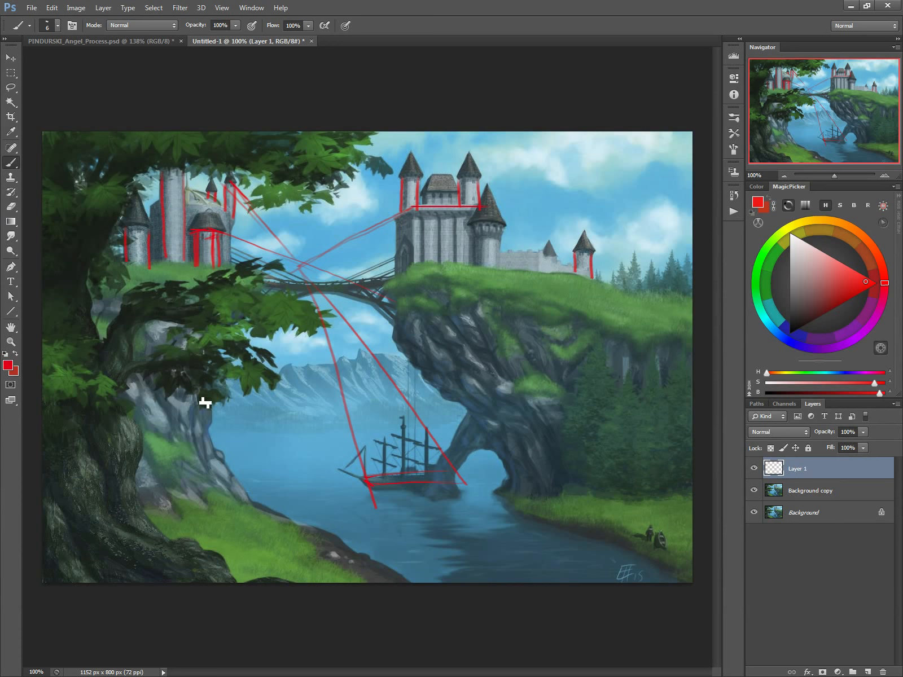
left_click(191, 387)
left_click(587, 387, "shift")
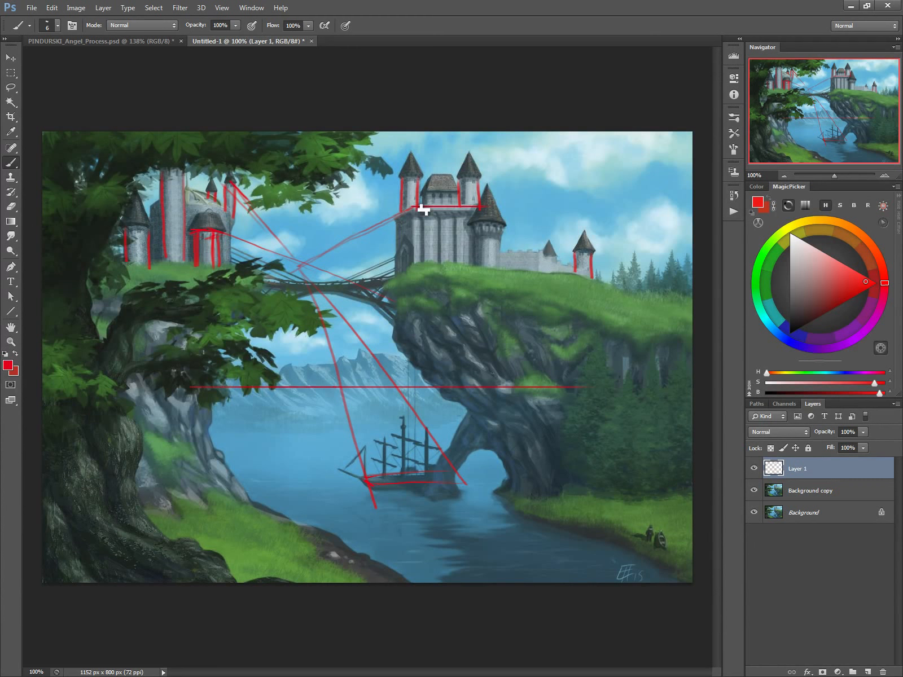
Step: Mark the curved tops of the right castle's round towers in red, and hide the markup layer
mouse_move(394, 236)
left_mouse_down()
mouse_move(413, 208)
mouse_move(397, 230)
mouse_move(404, 175)
mouse_move(419, 178)
left_mouse_up()
left_click_drag(462, 182, 482, 186)
left_click_drag(472, 224, 504, 228)
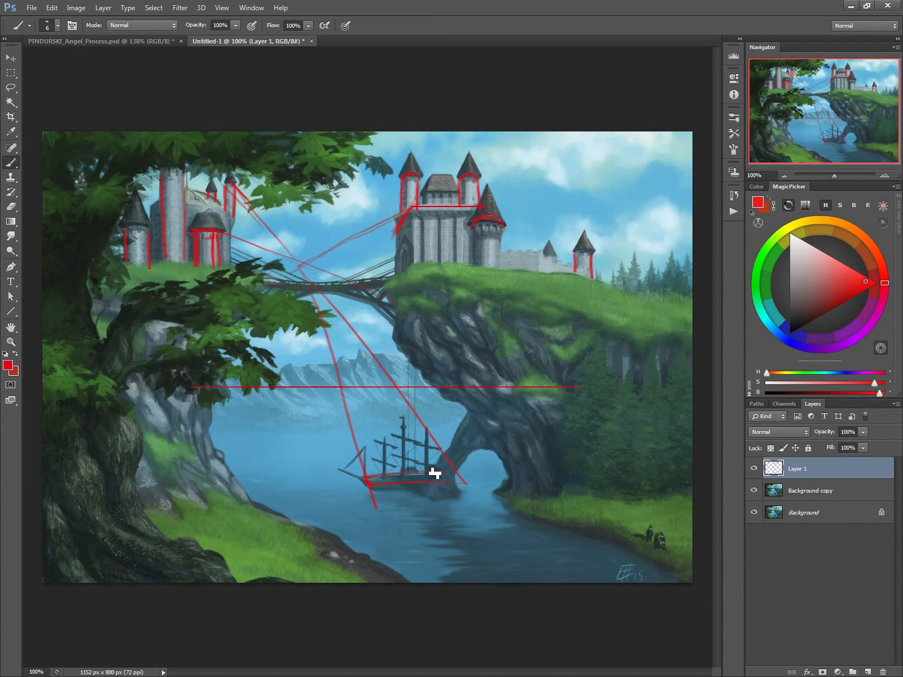
left_click(752, 467)
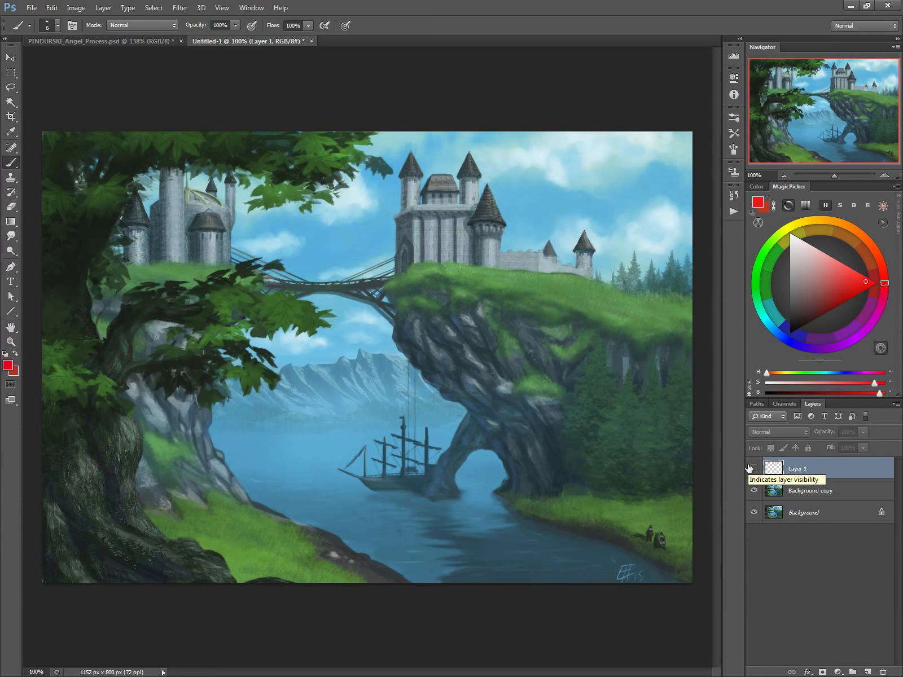
Step: Lasso the lower tree branch on the Background copy layer, place a duplicate lower on the trunk, and deselect
key("l")
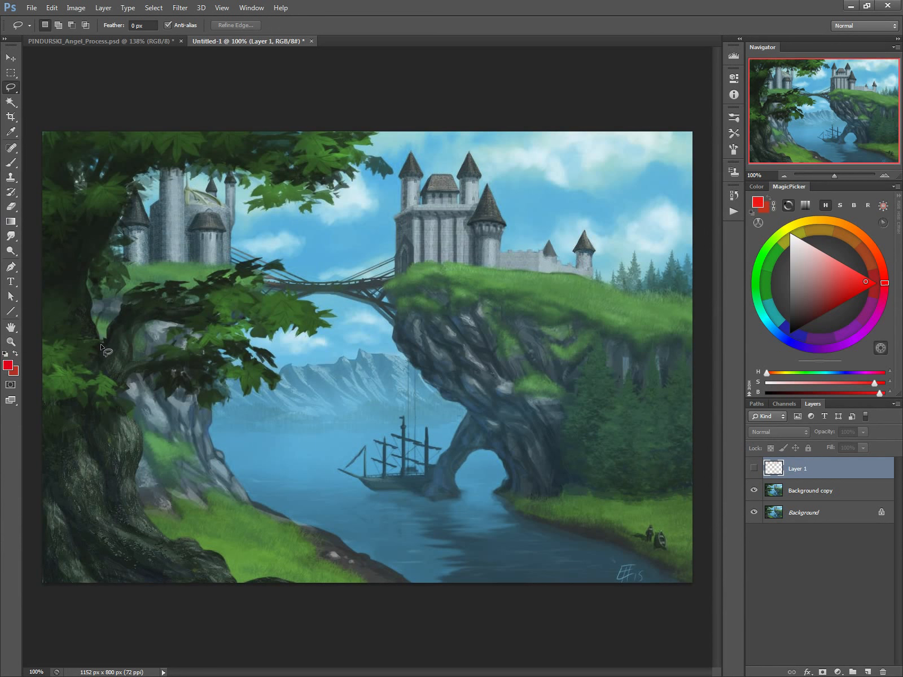
left_click(780, 493)
mouse_move(102, 339)
left_mouse_down()
mouse_move(98, 368)
mouse_move(123, 389)
mouse_move(143, 374)
left_mouse_up()
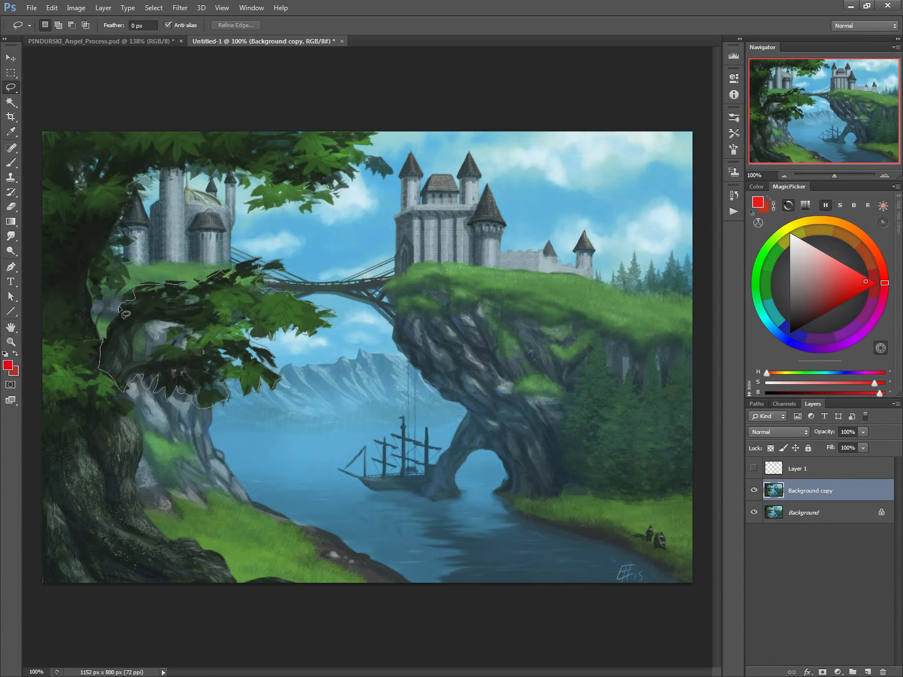
mouse_move(106, 329)
left_mouse_down()
mouse_move(101, 364)
mouse_move(139, 483)
mouse_move(149, 480)
left_mouse_up()
key("ctrl+d")
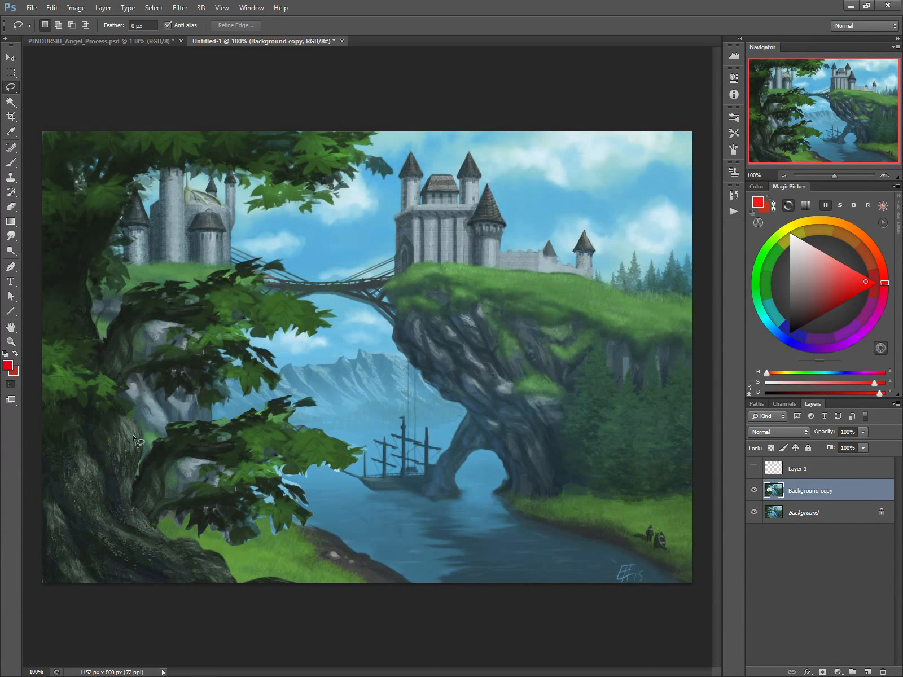
Step: Paint over the original branch's top leaves with green sampled from the castle's grass, using a 20 px brush
key("b")
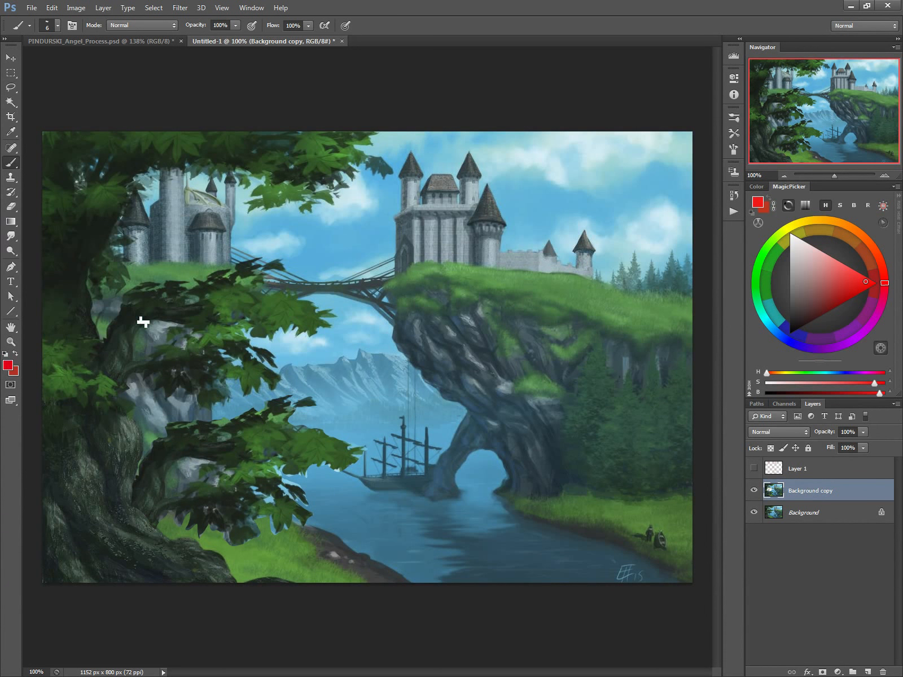
left_click(180, 269, "alt")
key("bracketright")
key("bracketright")
key("bracketright")
key("bracketright")
key("bracketright")
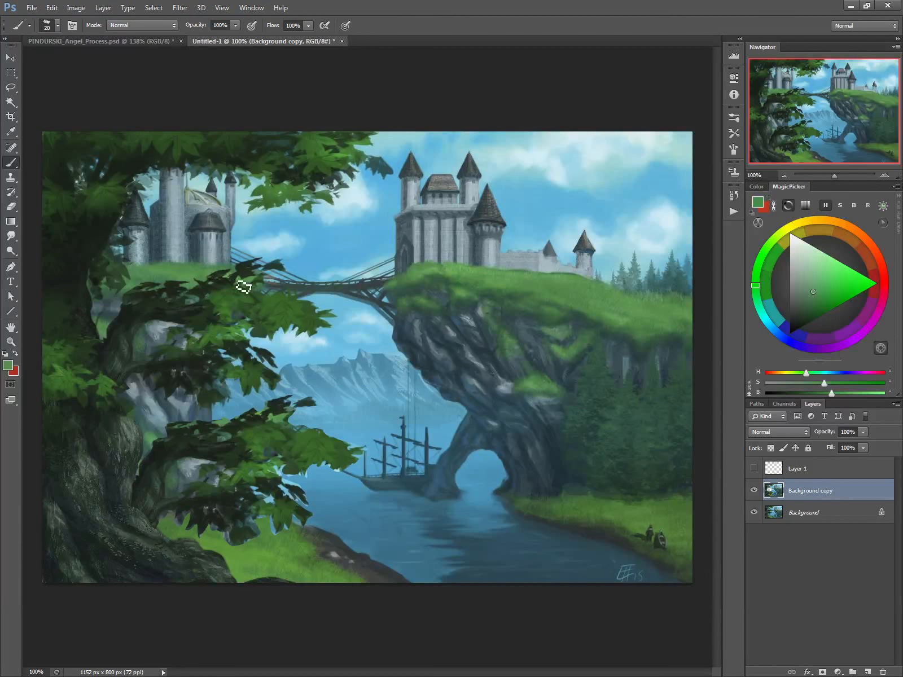
mouse_move(256, 288)
left_mouse_down()
mouse_move(214, 287)
mouse_move(211, 303)
mouse_move(176, 287)
mouse_move(180, 299)
mouse_move(149, 298)
mouse_move(193, 292)
mouse_move(219, 300)
mouse_move(161, 295)
left_mouse_up()
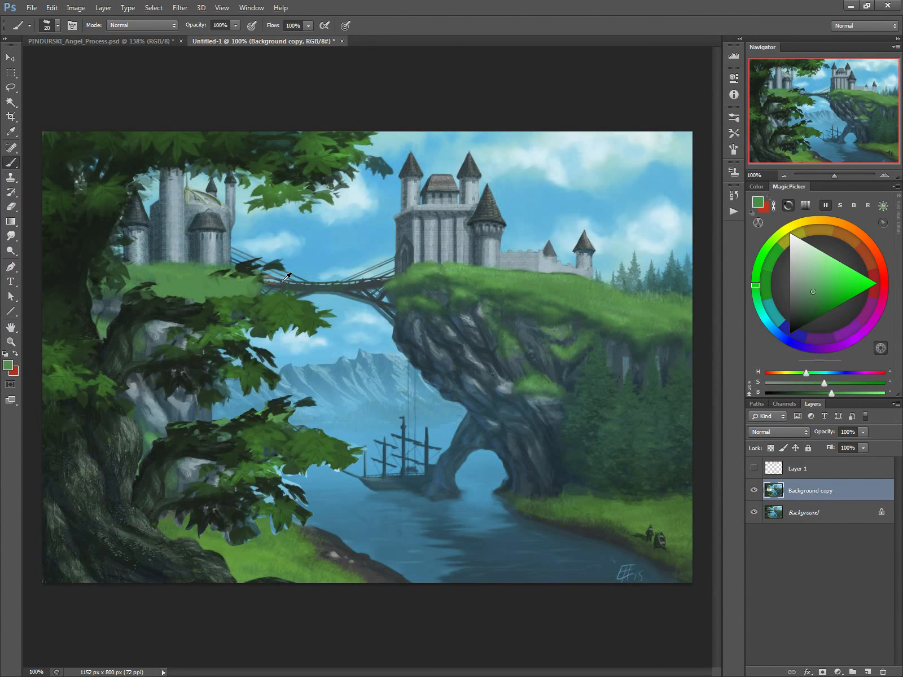
Step: Extend the left end of the bridge and its support over the old branch with sampled bridge colour at 10 px
left_click(285, 283, "alt")
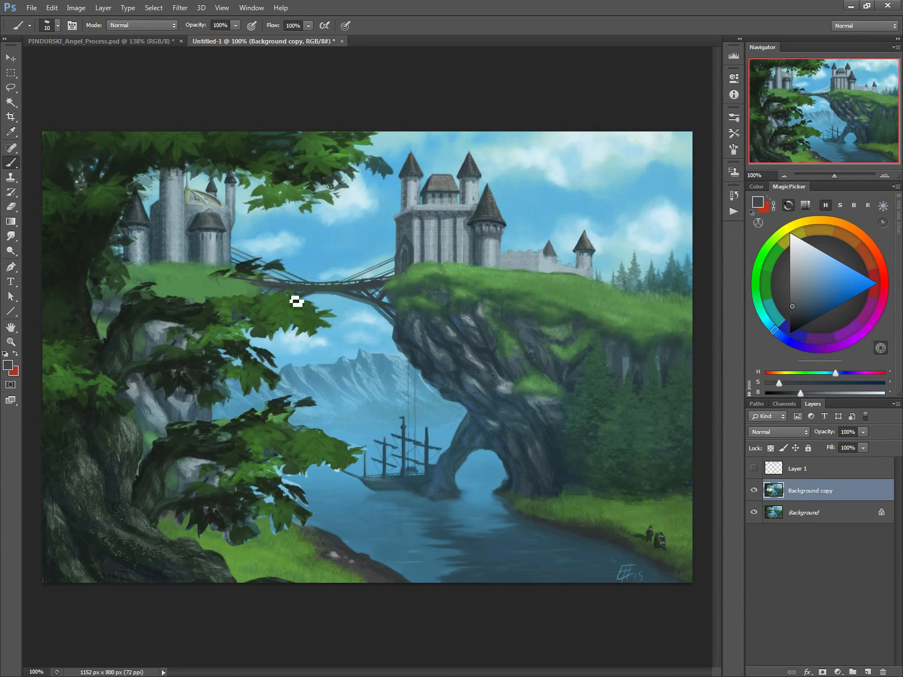
left_click(278, 285, "alt")
mouse_move(260, 290)
left_mouse_down()
mouse_move(312, 300)
mouse_move(258, 319)
mouse_move(287, 307)
mouse_move(264, 311)
mouse_move(267, 297)
mouse_move(273, 312)
mouse_move(259, 301)
mouse_move(232, 306)
left_mouse_up()
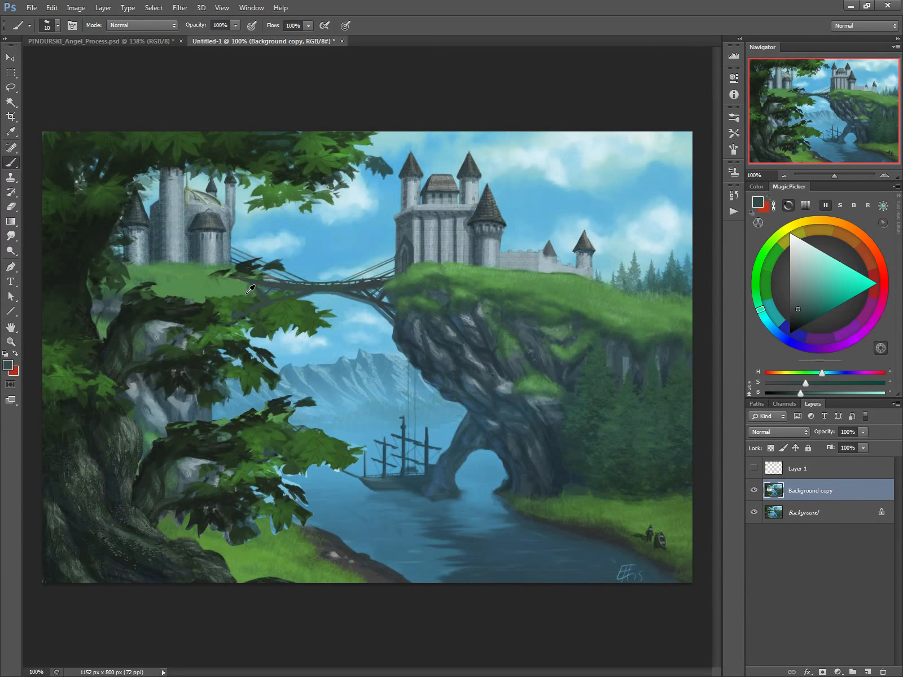
Step: Paint grey rock sampled from the cliff over the old branch on the left cliff face, using a 30 px brush
left_click(403, 330, "alt")
left_click(162, 309, "alt")
key("bracketright")
key("bracketright")
key("bracketright")
key("bracketright")
key("bracketright")
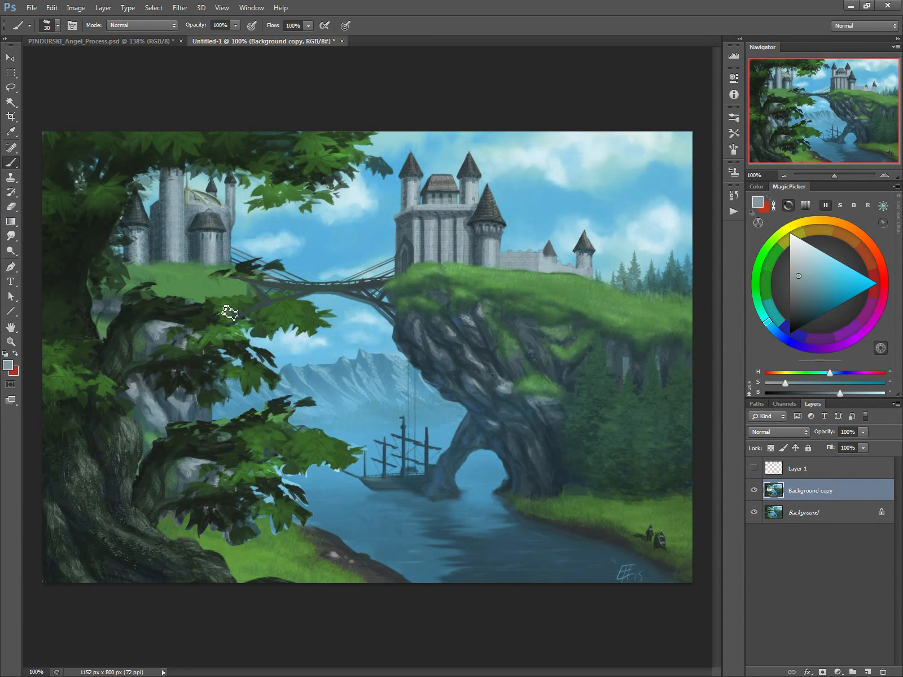
mouse_move(228, 312)
left_mouse_down()
mouse_move(214, 327)
mouse_move(195, 416)
mouse_move(197, 339)
mouse_move(197, 361)
left_mouse_up()
Step: Paint sampled sky blue over the old branch's leaves beneath the bridge, using a 35 px brush
left_click(330, 302, "alt")
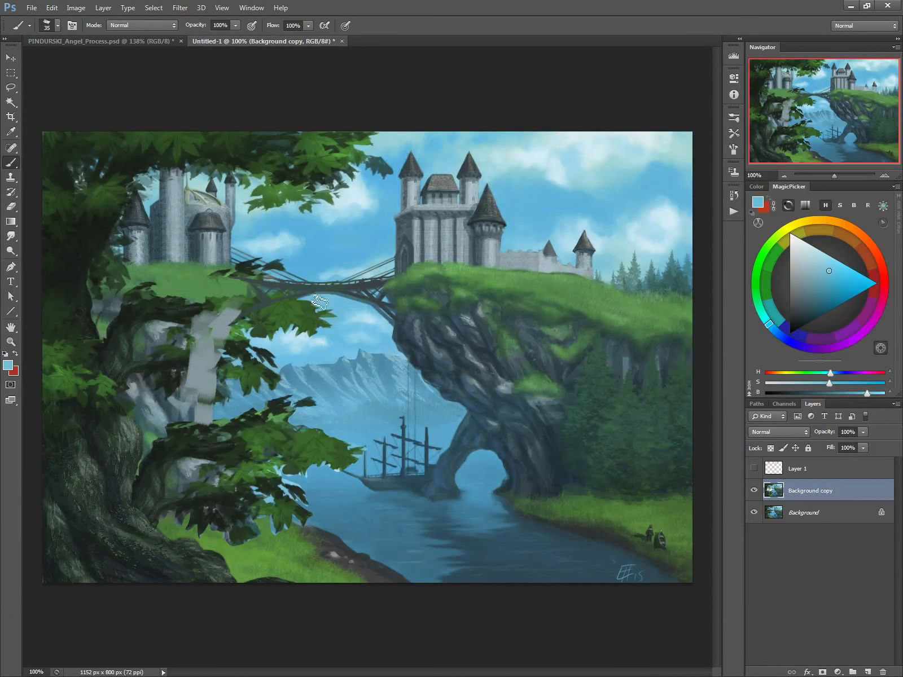
mouse_move(272, 314)
left_mouse_down()
mouse_move(263, 334)
mouse_move(266, 316)
mouse_move(309, 335)
mouse_move(332, 317)
left_mouse_up()
left_click(331, 339, "alt")
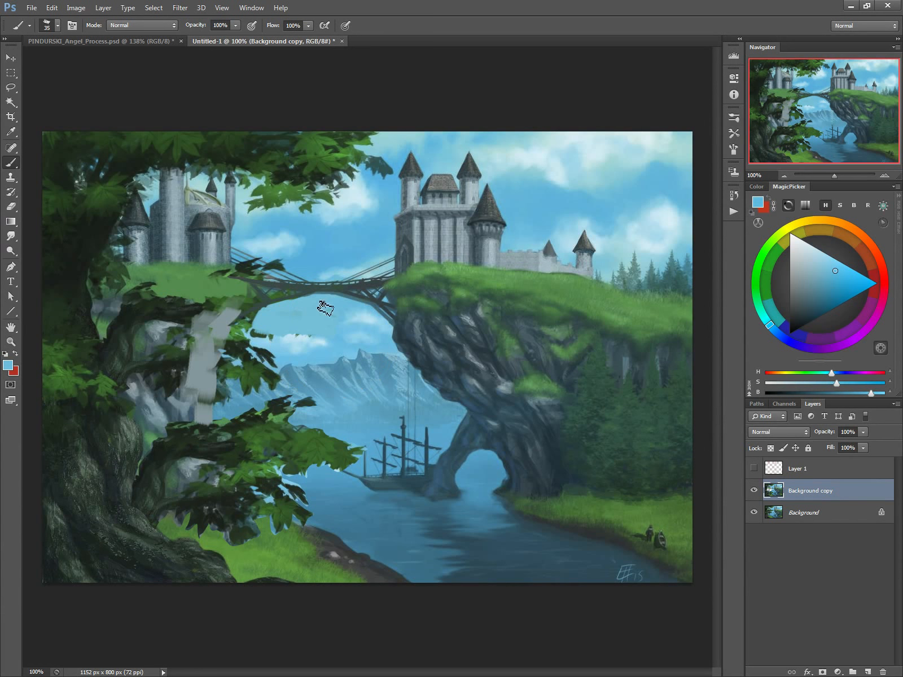
left_click(302, 339, "alt")
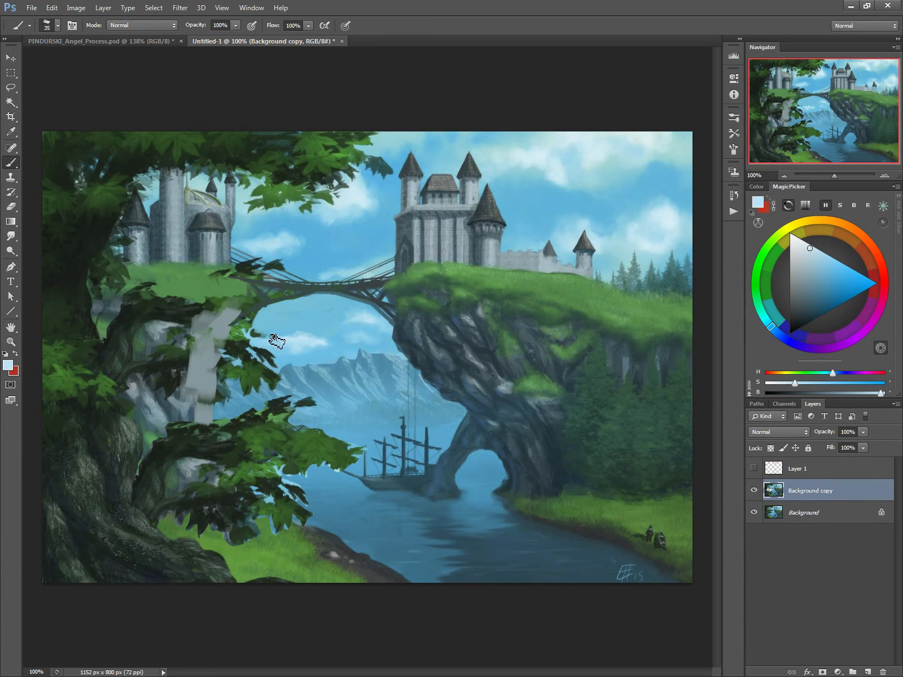
Step: Cover the leaves in front of the distant mountains with sampled cloud and mountain blues, reducing the brush to 15 px
mouse_move(277, 341)
left_mouse_down()
mouse_move(253, 340)
mouse_move(258, 356)
mouse_move(240, 375)
mouse_move(264, 367)
mouse_move(266, 376)
mouse_move(251, 366)
mouse_move(266, 384)
mouse_move(247, 373)
mouse_move(250, 399)
mouse_move(242, 386)
left_mouse_up()
left_click(281, 353, "alt")
left_click(274, 385, "alt")
left_click(275, 386, "alt")
key("bracketleft")
left_click(226, 385, "alt")
left_click(316, 371, "alt")
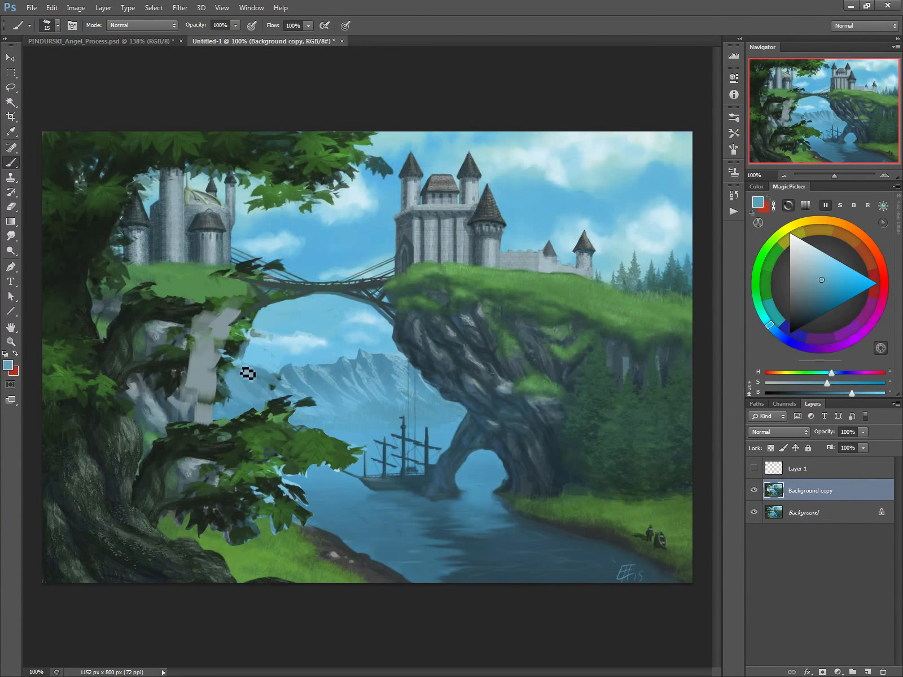
Step: Paint sky over the leftover leaves beside the left cliff's outer edge, using a 25 px brush
left_click(212, 328, "alt")
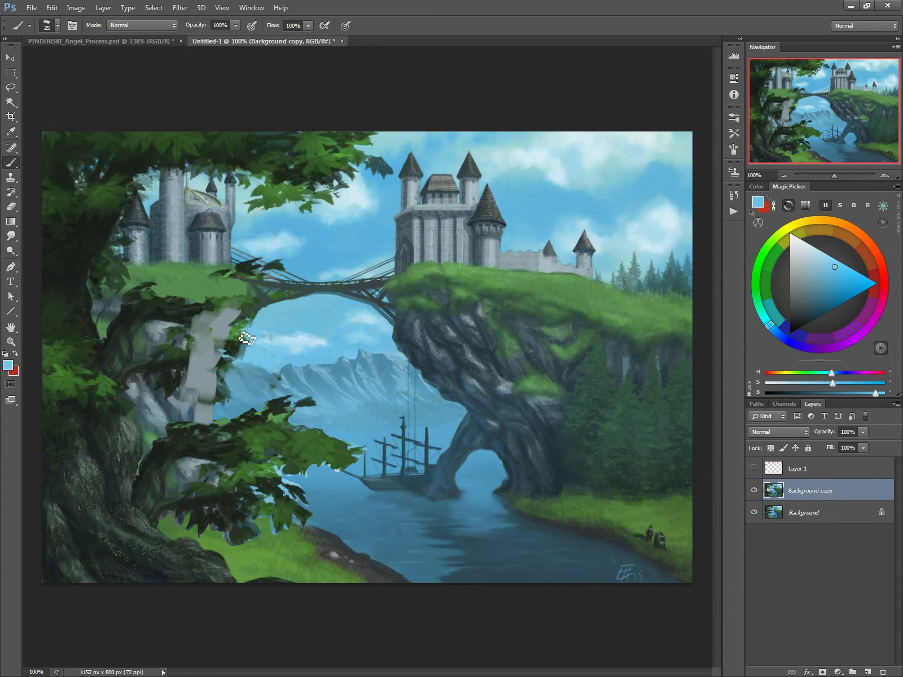
key("bracketright")
left_click_drag(249, 323, 231, 351)
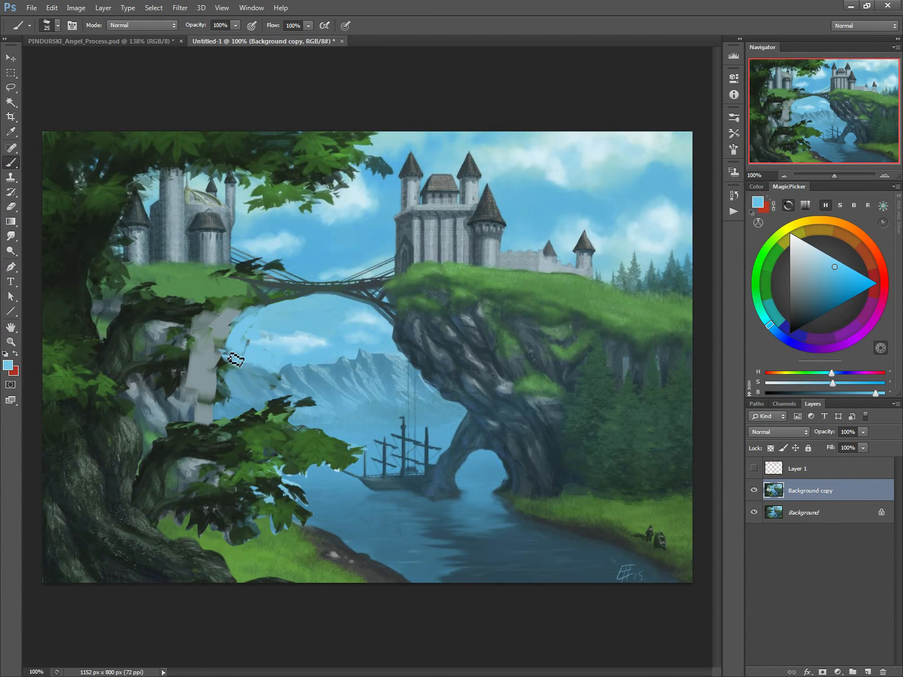
Step: Repaint the left cliff's outer edge over the remaining leaves with colours sampled from the mountains and rock
left_click(230, 384, "alt")
mouse_move(224, 381)
left_mouse_down()
mouse_move(220, 416)
mouse_move(215, 381)
mouse_move(237, 409)
mouse_move(213, 387)
mouse_move(212, 357)
mouse_move(138, 378)
mouse_move(180, 368)
mouse_move(206, 383)
mouse_move(192, 374)
mouse_move(214, 319)
mouse_move(160, 331)
mouse_move(135, 313)
mouse_move(175, 284)
mouse_move(143, 302)
mouse_move(134, 325)
mouse_move(166, 301)
mouse_move(173, 314)
mouse_move(182, 302)
mouse_move(190, 312)
mouse_move(210, 305)
left_mouse_up()
left_click(243, 383, "alt")
left_click(213, 349, "alt")
left_click(139, 373, "alt")
Step: Extend the grass over the old branch at the left cliff's upper rim with sampled greens, ending at a 20 px brush
left_click(172, 285, "alt")
key("bracketleft")
key("bracketleft")
key("bracketleft")
key("bracketleft")
key("bracketleft")
left_click(174, 274, "alt")
left_click(474, 264, "alt")
key("bracketright")
key("bracketright")
key("bracketright")
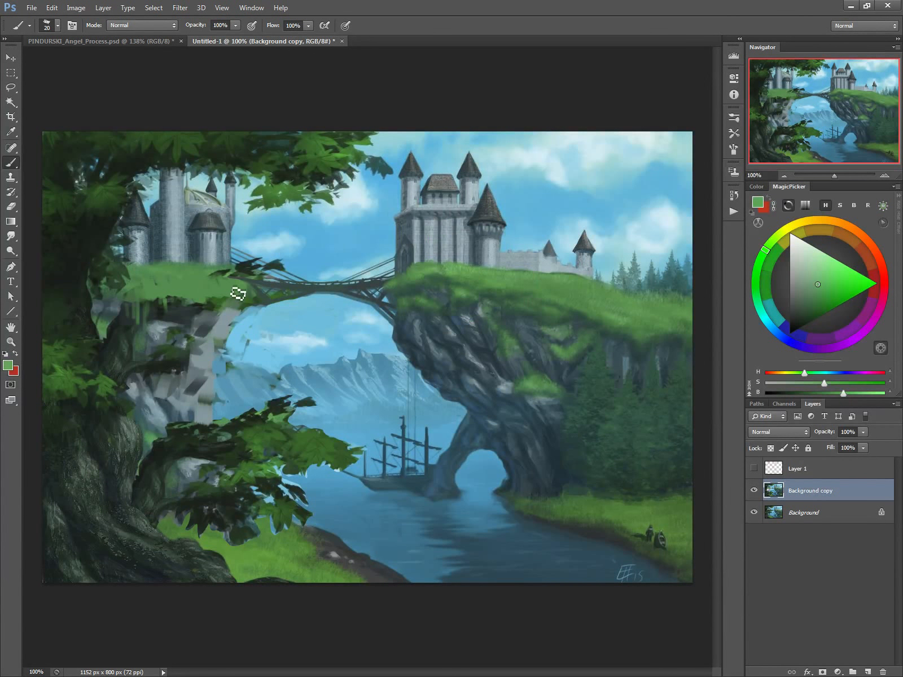
Step: Paint sampled sky blue over the leftover leaves above the bridge's left end, using a 20 px brush
left_click(293, 269, "alt")
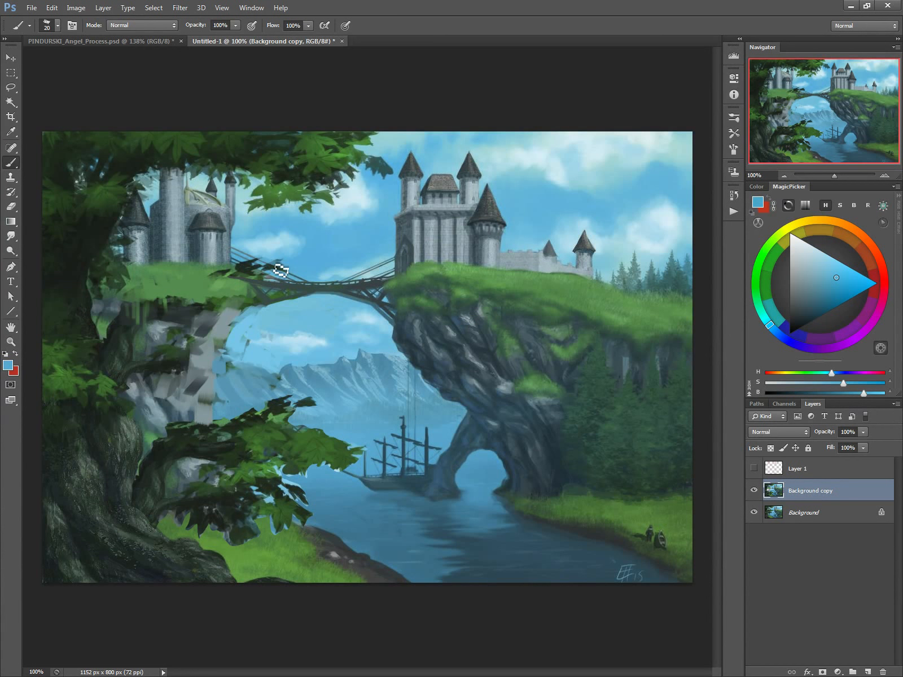
left_click(281, 270, "alt")
mouse_move(280, 267)
left_mouse_down()
mouse_move(293, 284)
mouse_move(279, 288)
mouse_move(244, 271)
left_mouse_up()
left_click(267, 273, "alt")
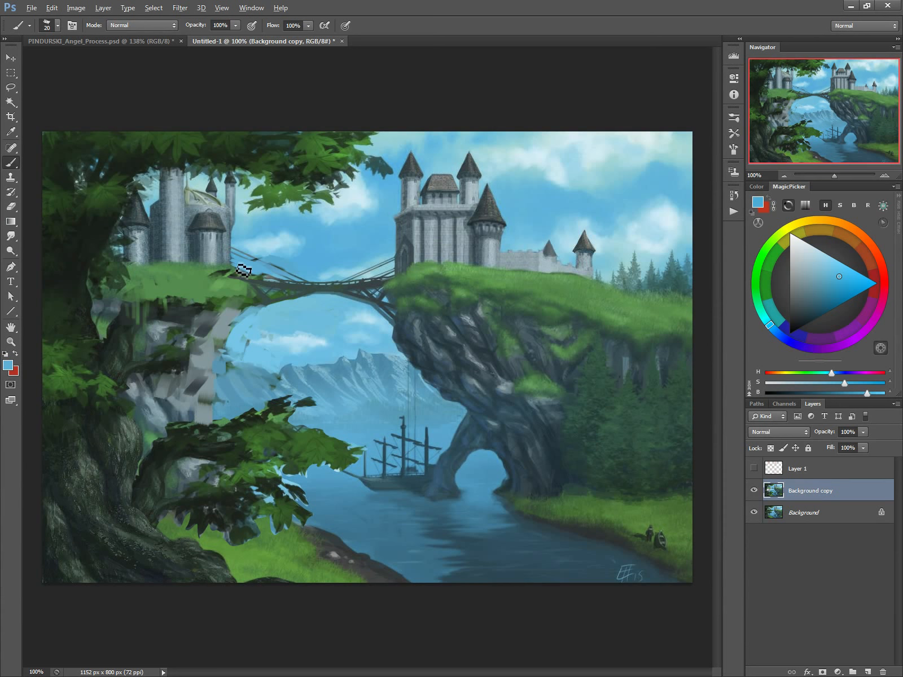
key("alt")
Step: Create a new layer above Layer 1 and draw four bright red arrows looping between the branch, ship, bridge and left cliff
left_click(768, 468)
key("ctrl+shift+n")
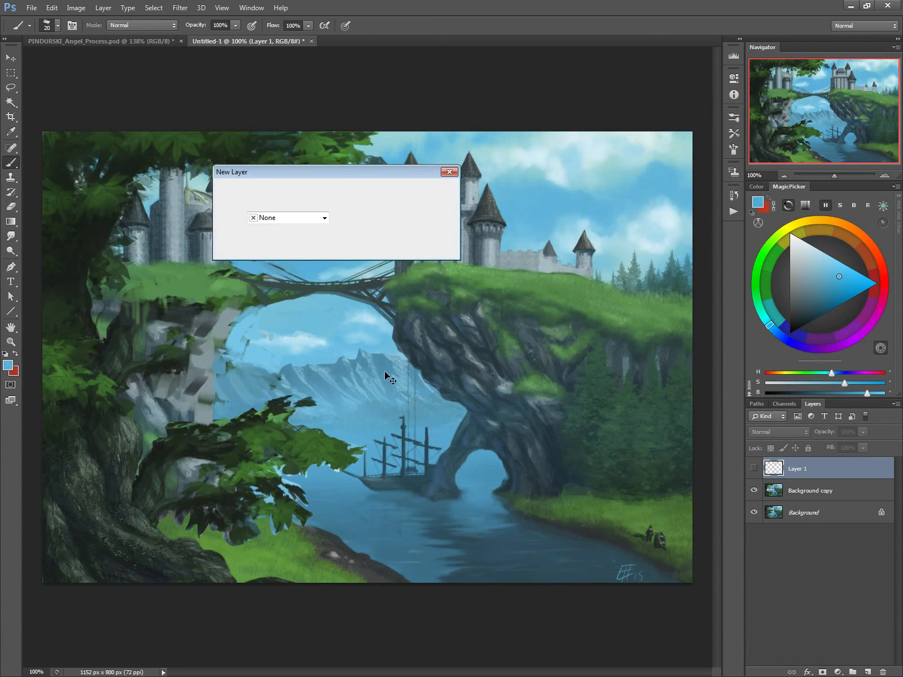
left_click(419, 190)
left_click(884, 282)
left_click(862, 279)
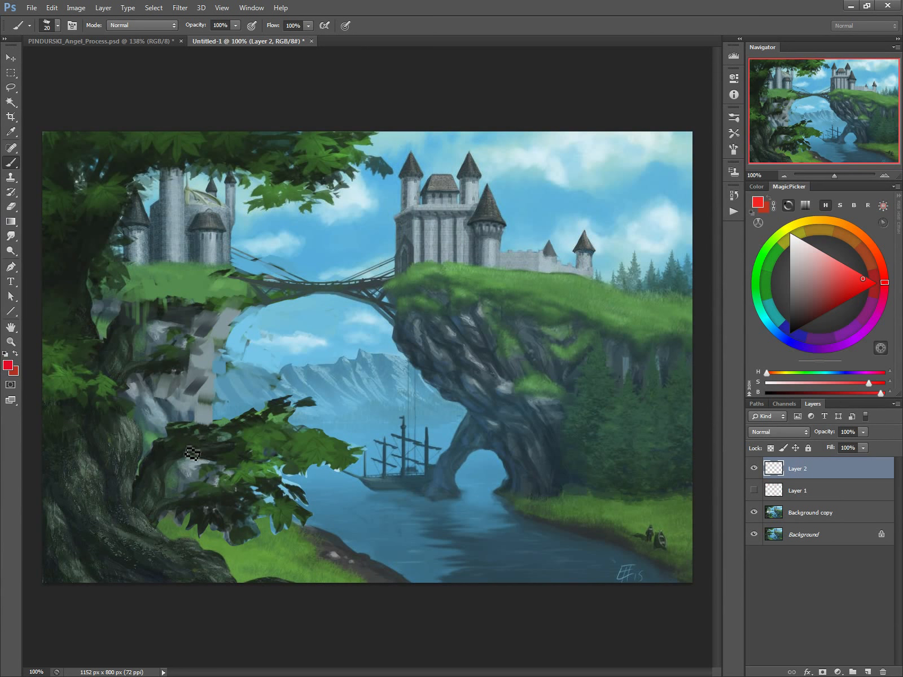
mouse_move(230, 447)
left_mouse_down()
mouse_move(382, 459)
mouse_move(388, 467)
mouse_move(408, 441)
mouse_move(398, 283)
left_mouse_up()
mouse_move(397, 276)
left_mouse_down()
mouse_move(230, 265)
mouse_move(208, 347)
mouse_move(210, 445)
mouse_move(197, 426)
mouse_move(212, 448)
mouse_move(208, 416)
left_mouse_up()
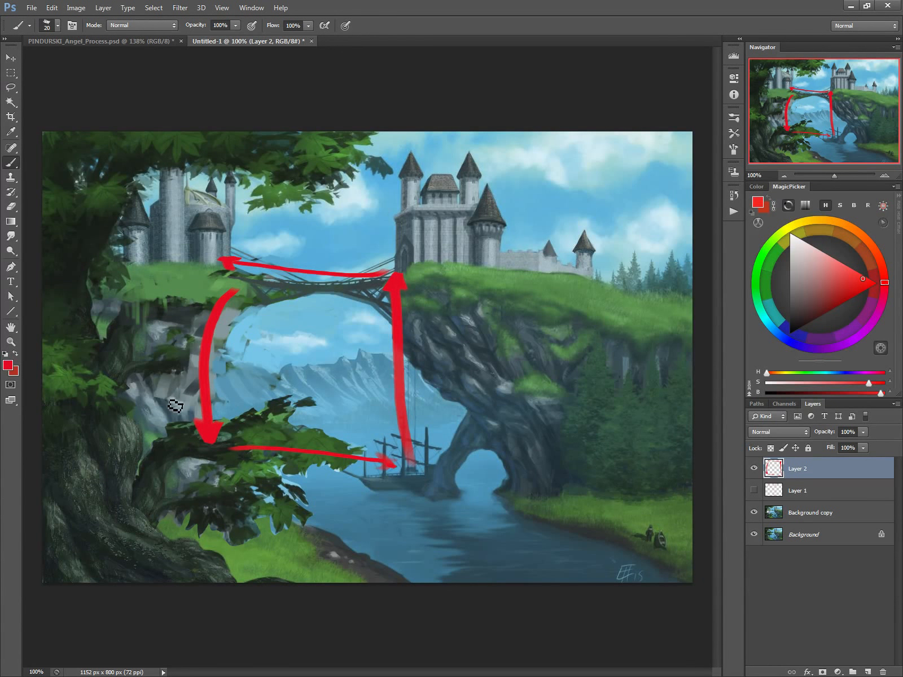
Step: Hide the Background copy layer and draw three bright green arrows on Layer 2 converging on the meadow at the painting's far right
left_click(753, 469)
left_click(753, 512)
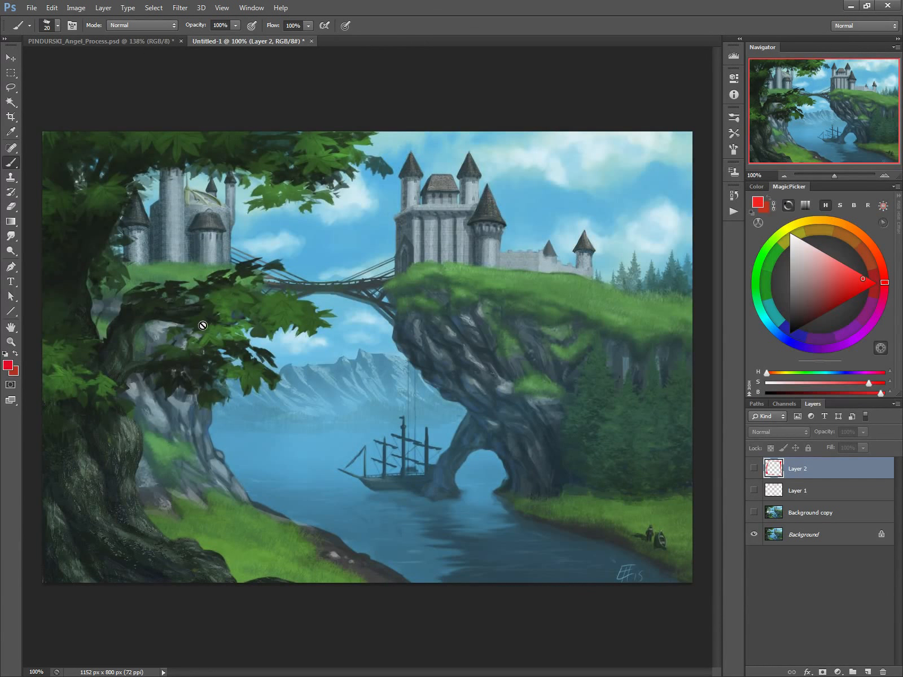
left_click(753, 468)
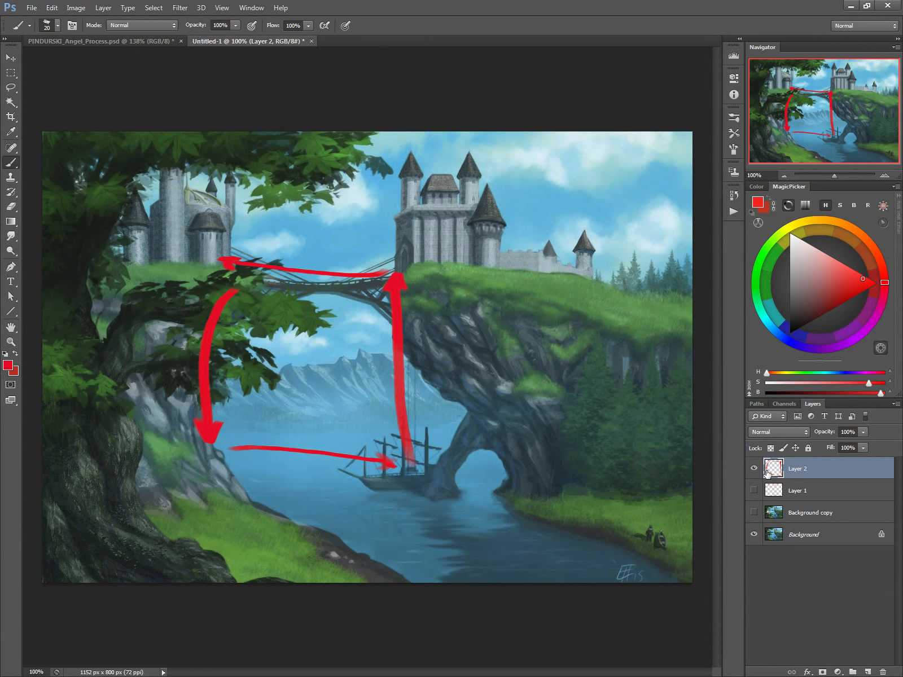
left_click(755, 282)
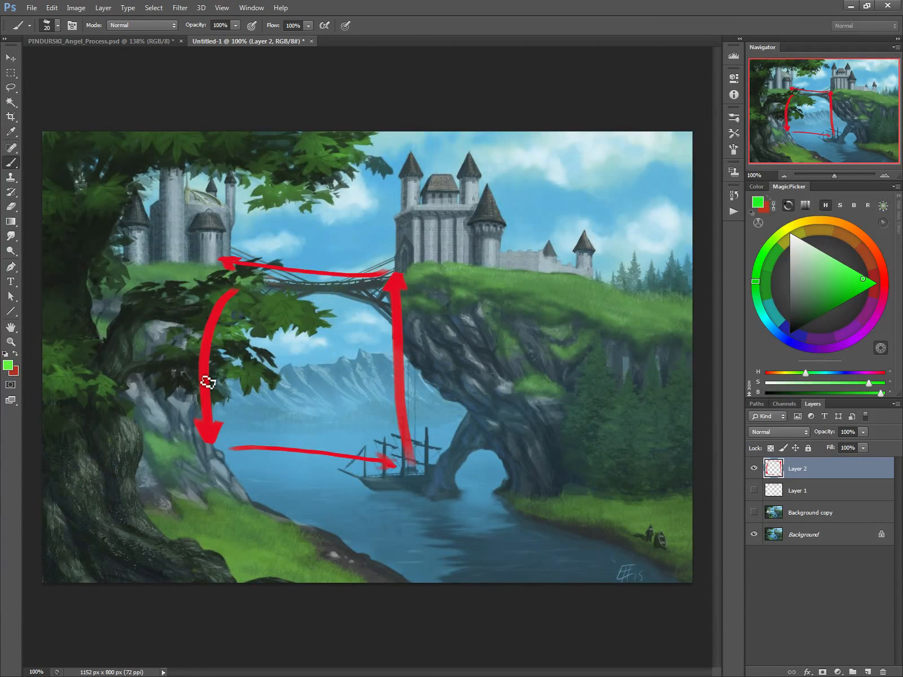
mouse_move(165, 296)
left_mouse_down()
mouse_move(316, 289)
mouse_move(510, 299)
mouse_move(648, 326)
mouse_move(621, 329)
left_mouse_up()
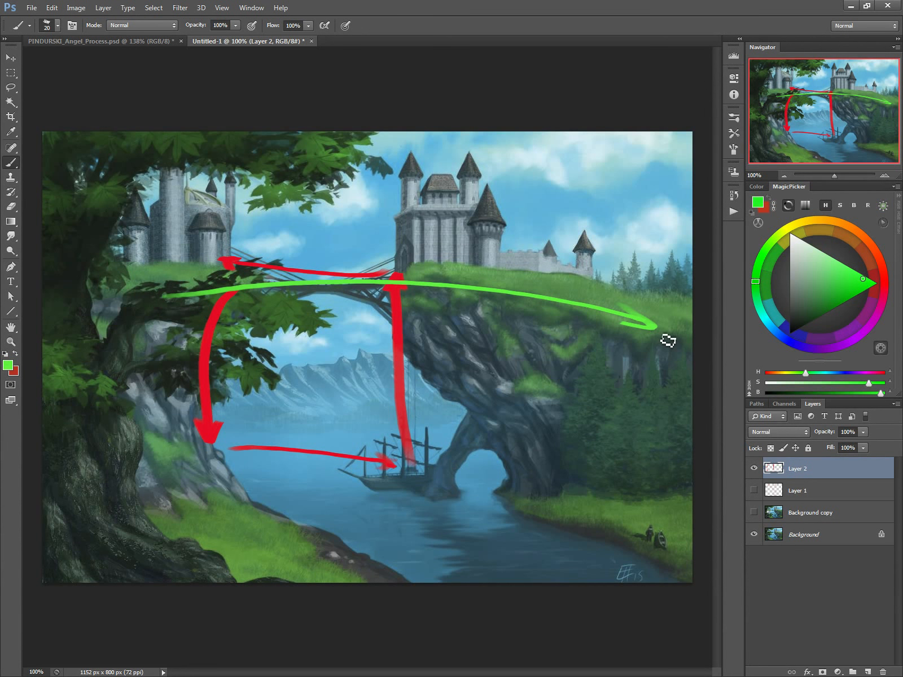
mouse_move(431, 150)
left_mouse_down()
mouse_move(619, 262)
mouse_move(635, 291)
left_mouse_up()
left_click_drag(403, 502, 624, 329)
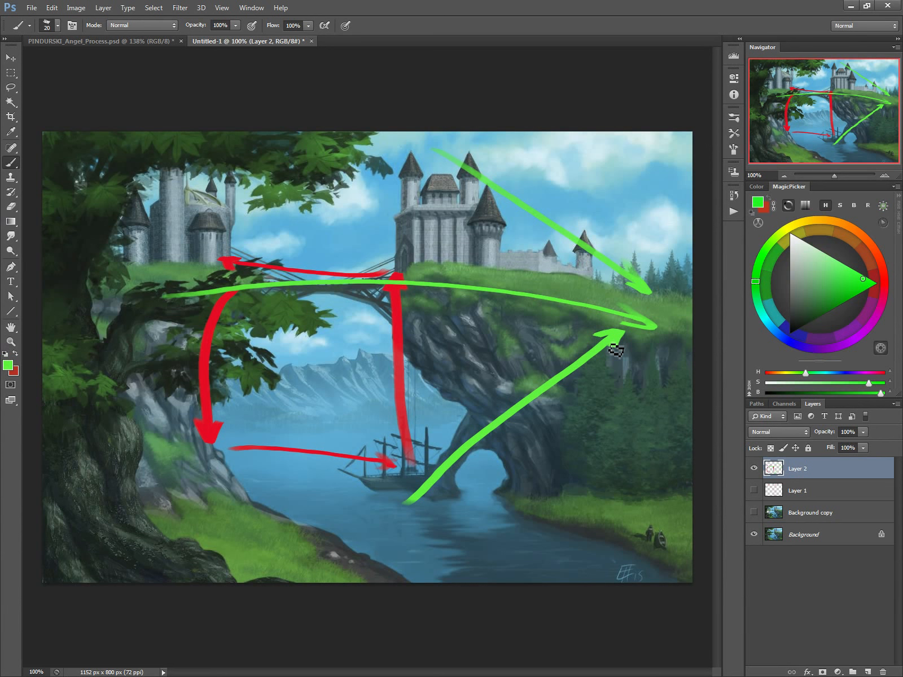
Step: Hide the Layer 2 arrows, and select and show the Background copy layer
left_click(754, 468)
left_click(768, 513)
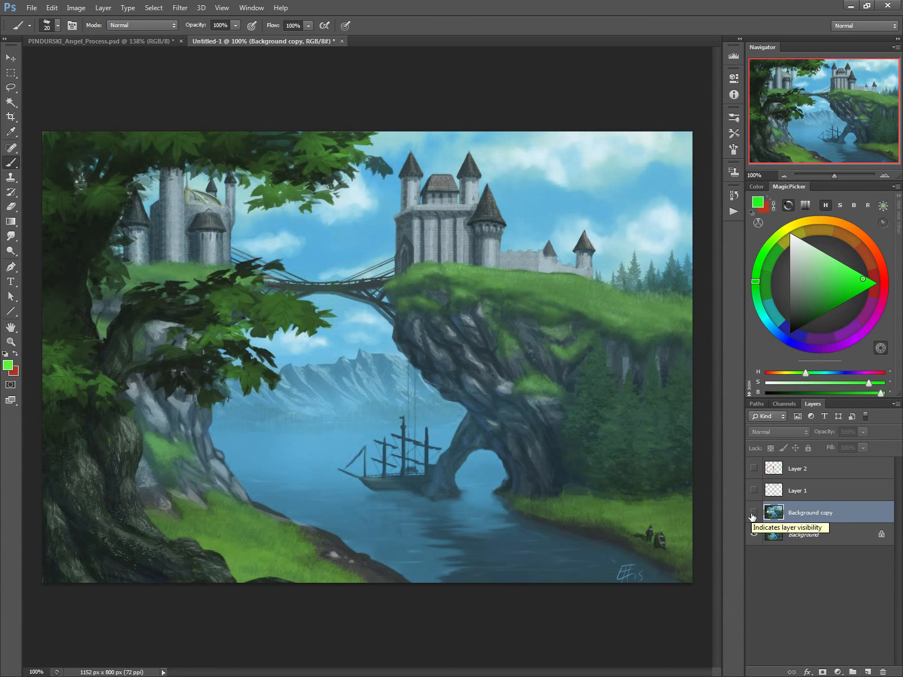
left_click(753, 512)
Step: Paint over the old branch on the left cliff face with sampled dark green and grey rock colours, using a larger brush
left_click(156, 381, "alt")
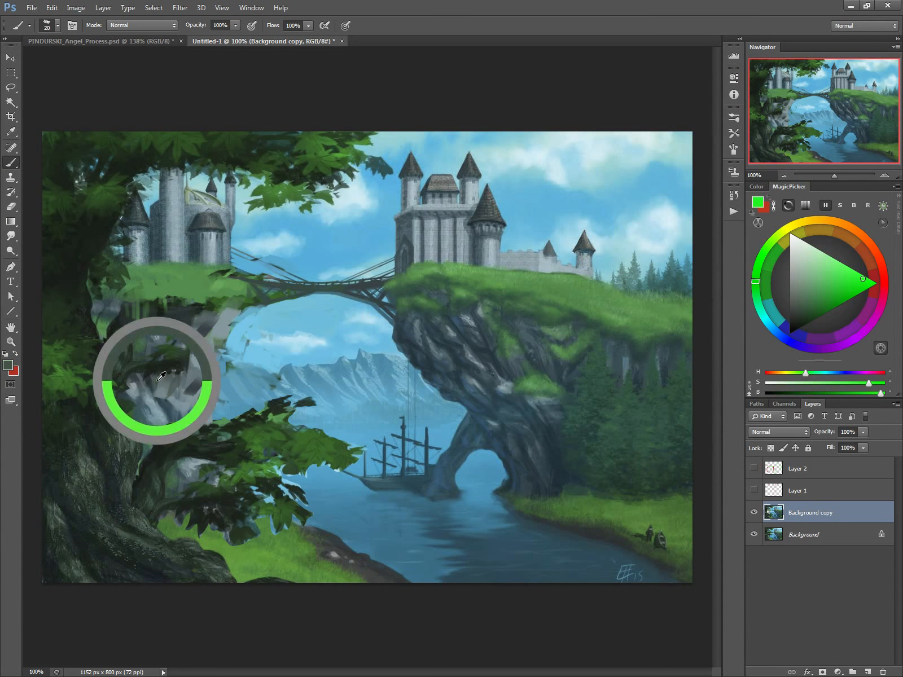
key("bracketright")
key("bracketright")
mouse_move(170, 369)
left_mouse_down()
mouse_move(157, 354)
mouse_move(152, 373)
mouse_move(130, 374)
mouse_move(113, 332)
mouse_move(124, 379)
mouse_move(103, 319)
mouse_move(133, 352)
mouse_move(127, 328)
mouse_move(112, 330)
mouse_move(136, 356)
mouse_move(137, 328)
mouse_move(151, 336)
mouse_move(132, 316)
mouse_move(114, 321)
mouse_move(193, 350)
mouse_move(177, 380)
mouse_move(163, 377)
mouse_move(144, 404)
mouse_move(140, 393)
mouse_move(154, 397)
mouse_move(162, 417)
left_mouse_up()
left_click(110, 326, "alt")
left_click(133, 322, "alt")
left_click(190, 387, "alt")
left_click(162, 418, "alt")
Step: Refine the left cliff's rock and outer edge with sampled light grey, sky blue and dark green at 20 px
key("bracketleft")
key("bracketleft")
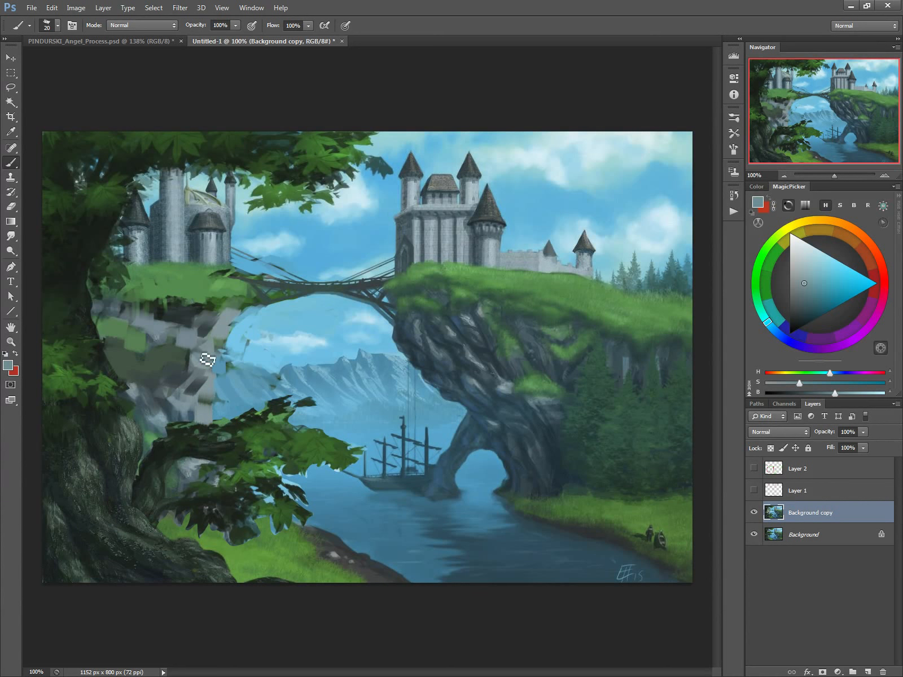
left_click(160, 415, "alt")
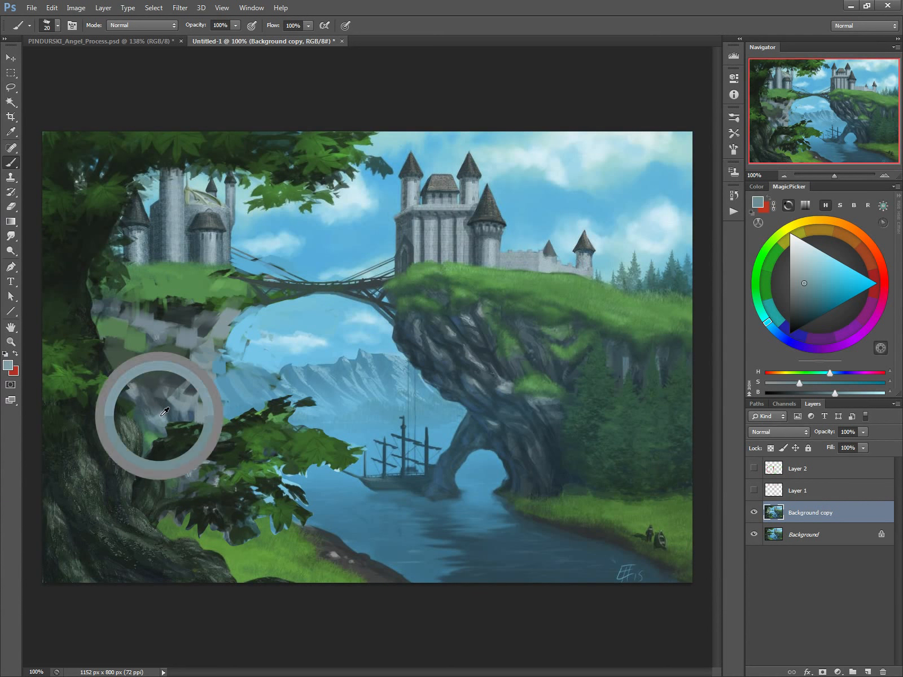
left_click(194, 463, "alt")
left_click_drag(207, 383, 208, 405)
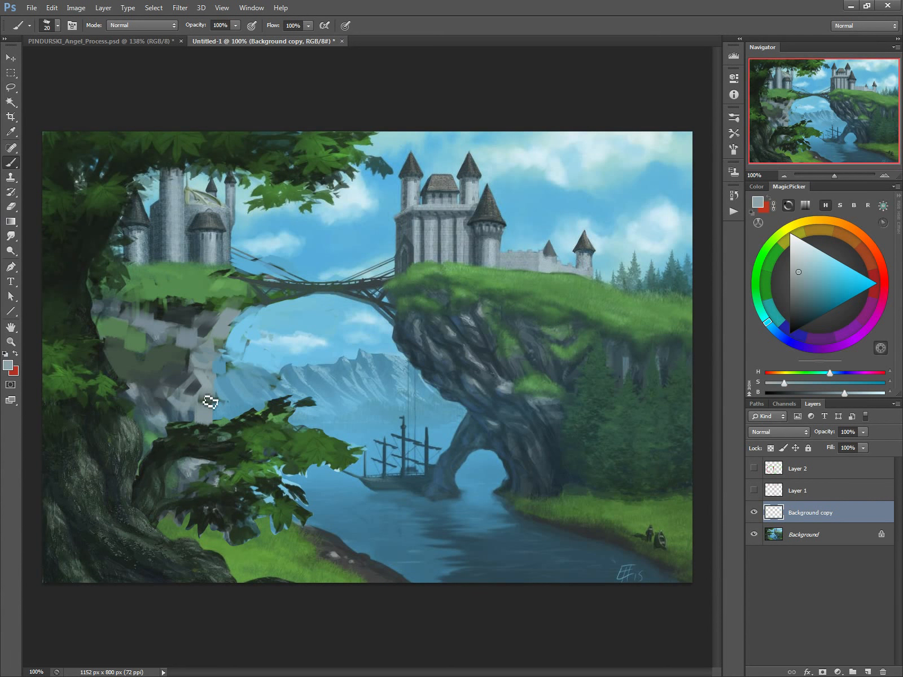
left_click(258, 331, "alt")
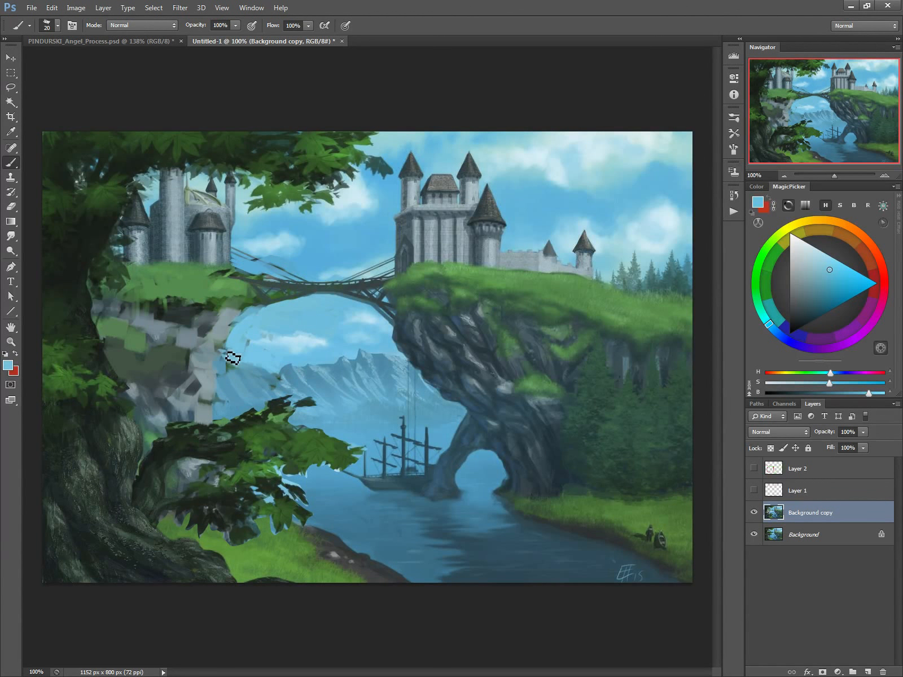
left_click(133, 352, "alt")
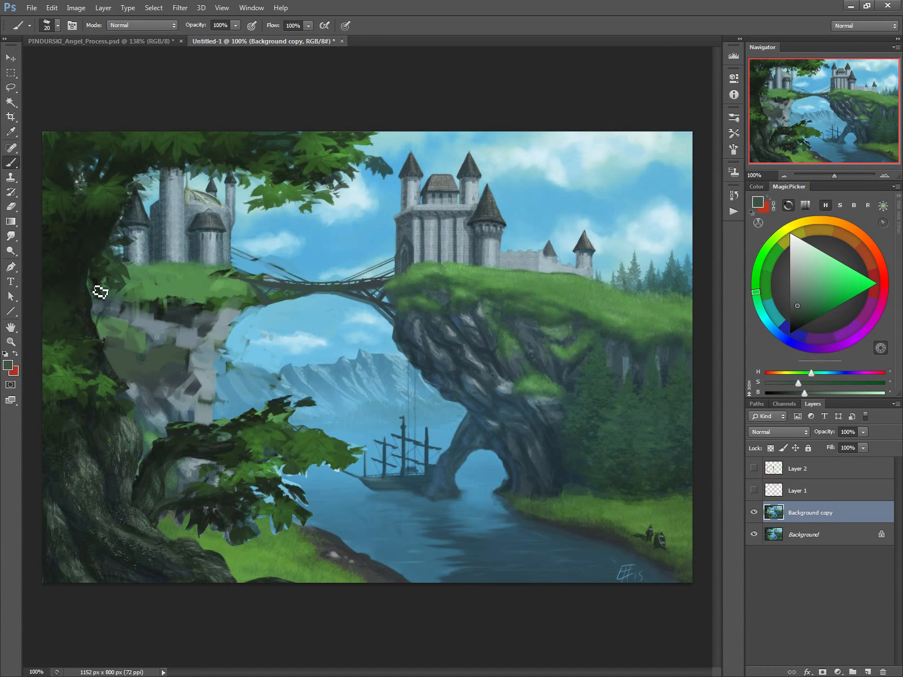
Step: Lasso the left castle, place a duplicate scaled to about 74% over its lower part, and deselect
left_click(10, 88)
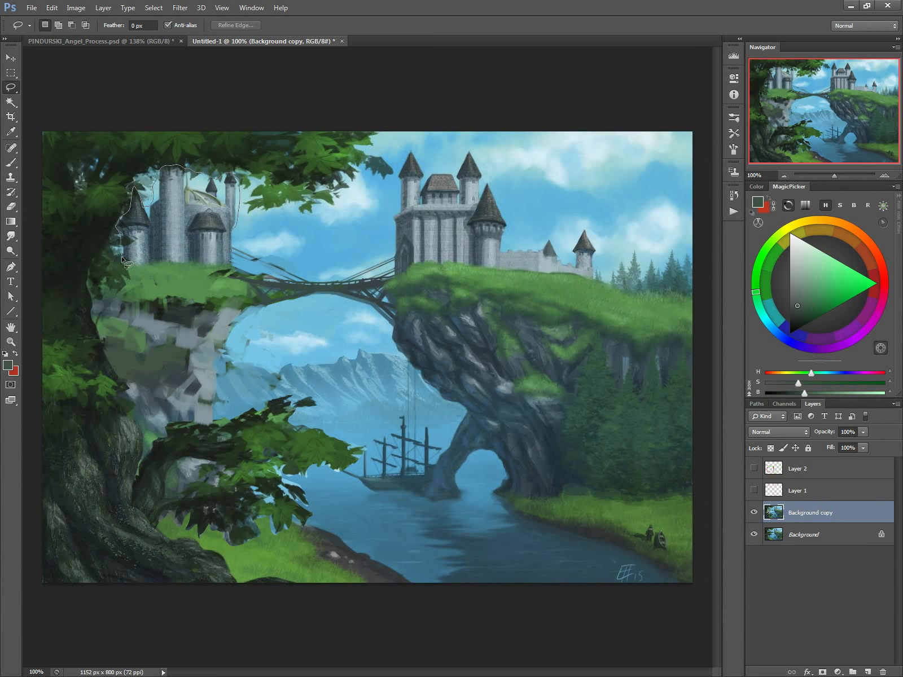
left_click_drag(222, 266, 230, 266)
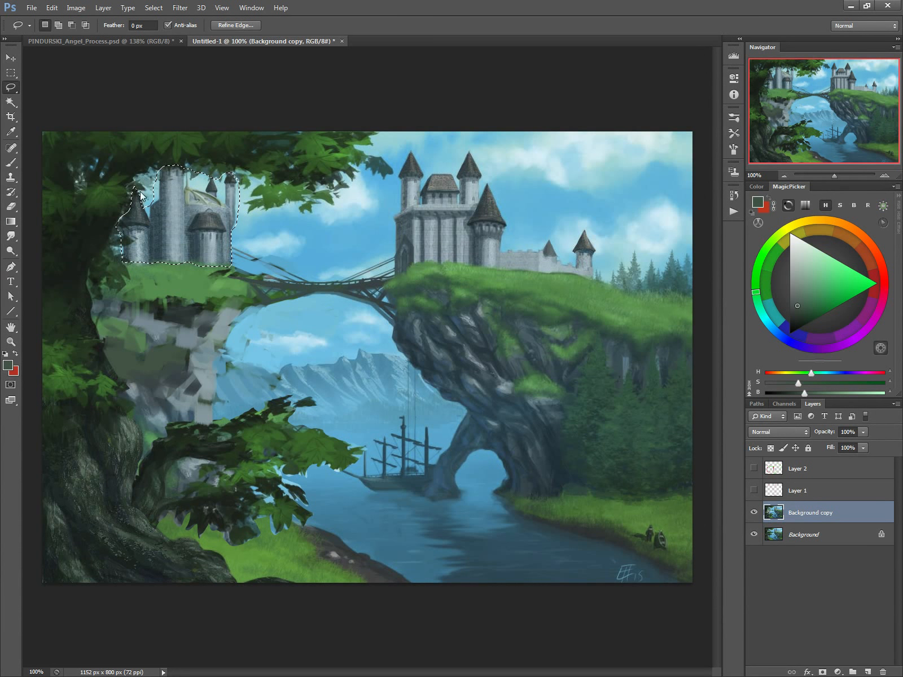
key("ctrl+t")
left_click_drag(117, 166, 150, 194)
left_click_drag(179, 243, 177, 250)
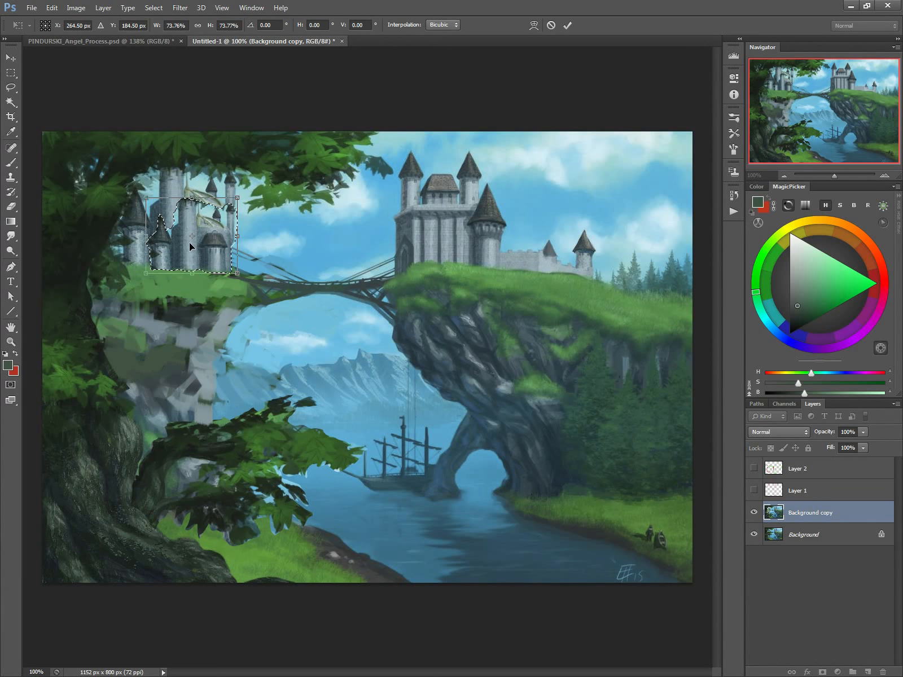
key("Return")
key("b")
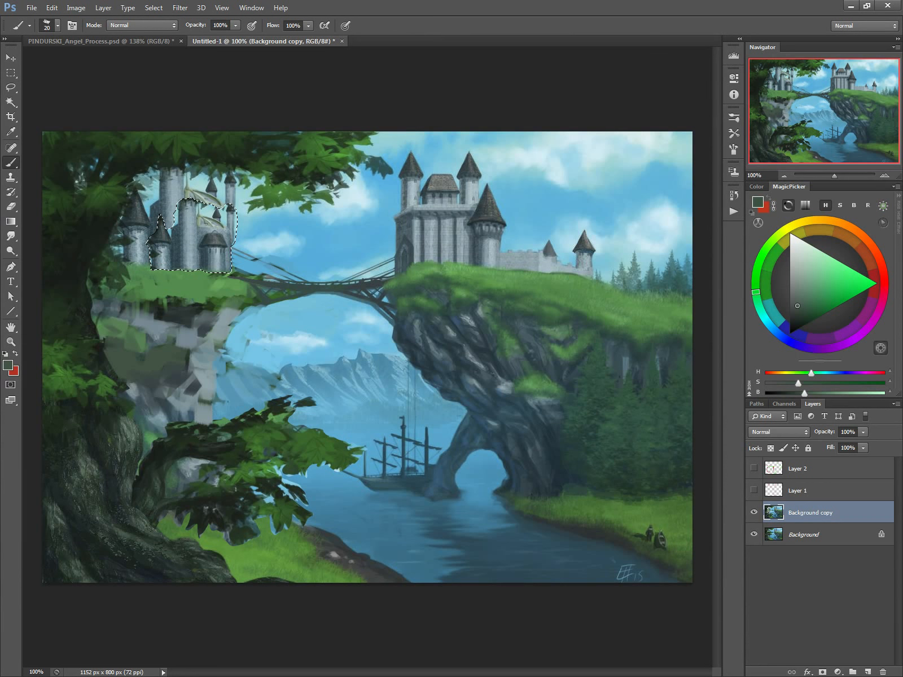
key("ctrl+d")
Step: Paint sampled sky over the original castle's tall tower around the smaller copy, using a 9 px brush
left_click(173, 208, "alt")
key("bracketleft")
key("bracketleft")
key("bracketleft")
mouse_move(177, 209)
left_mouse_down()
mouse_move(186, 183)
mouse_move(190, 203)
mouse_move(175, 210)
mouse_move(158, 186)
left_mouse_up()
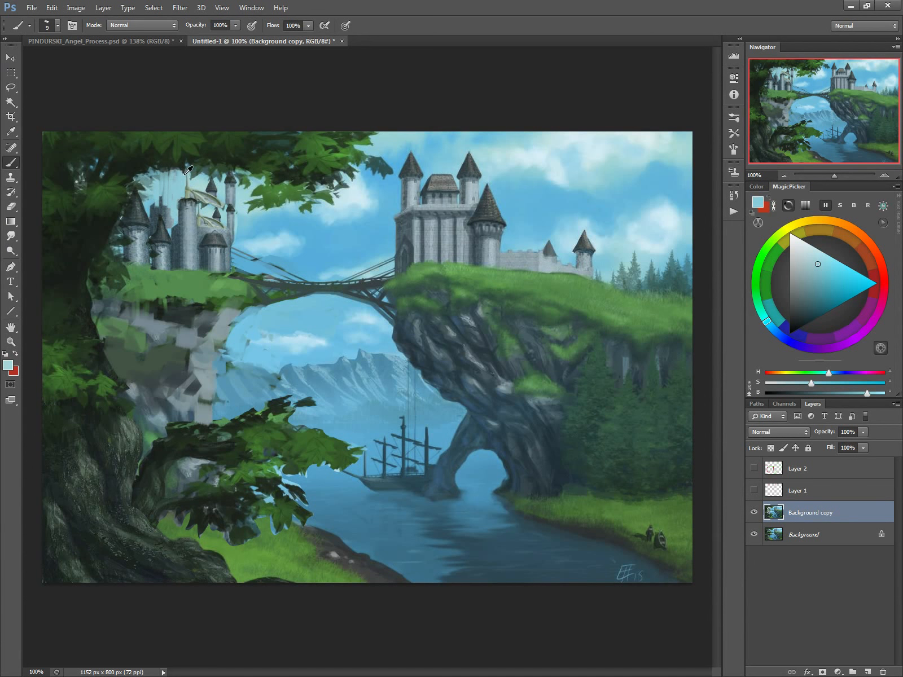
Step: Cover the original castle's remaining tower tops and roof with sampled pale sky, using a 35 px brush
left_click(185, 174, "alt")
key("bracketright")
key("bracketright")
key("bracketright")
key("bracketright")
key("bracketright")
key("bracketright")
mouse_move(209, 206)
left_mouse_down()
mouse_move(216, 191)
mouse_move(238, 186)
mouse_move(227, 191)
mouse_move(230, 181)
left_mouse_up()
left_click(239, 189, "alt")
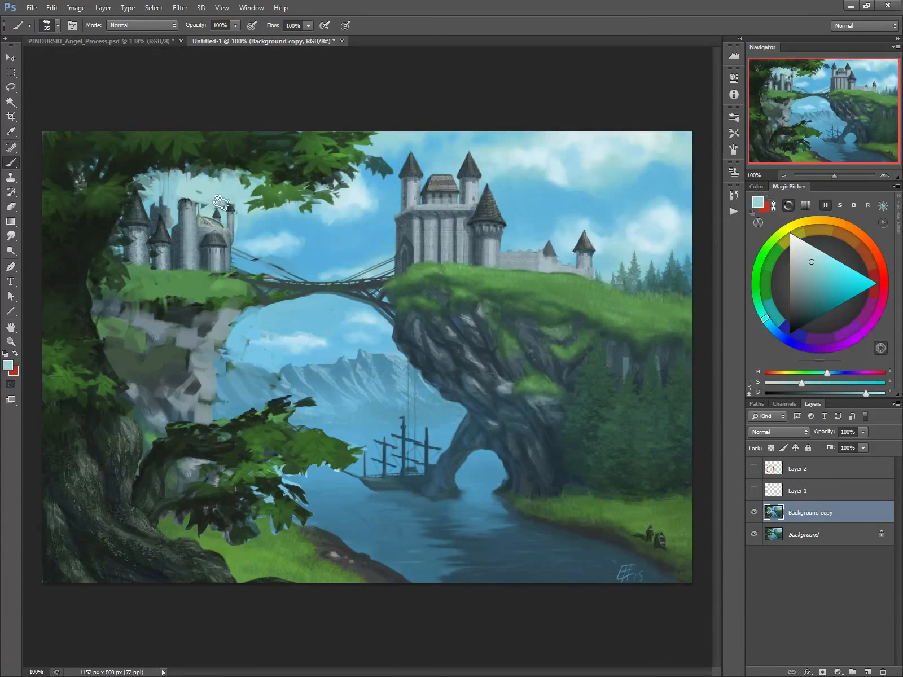
left_click(223, 204, "alt")
Step: Clean up the sky around the smaller castle's roofline with sampled colours, using a 20 px brush
key("bracketleft")
key("bracketleft")
key("bracketleft")
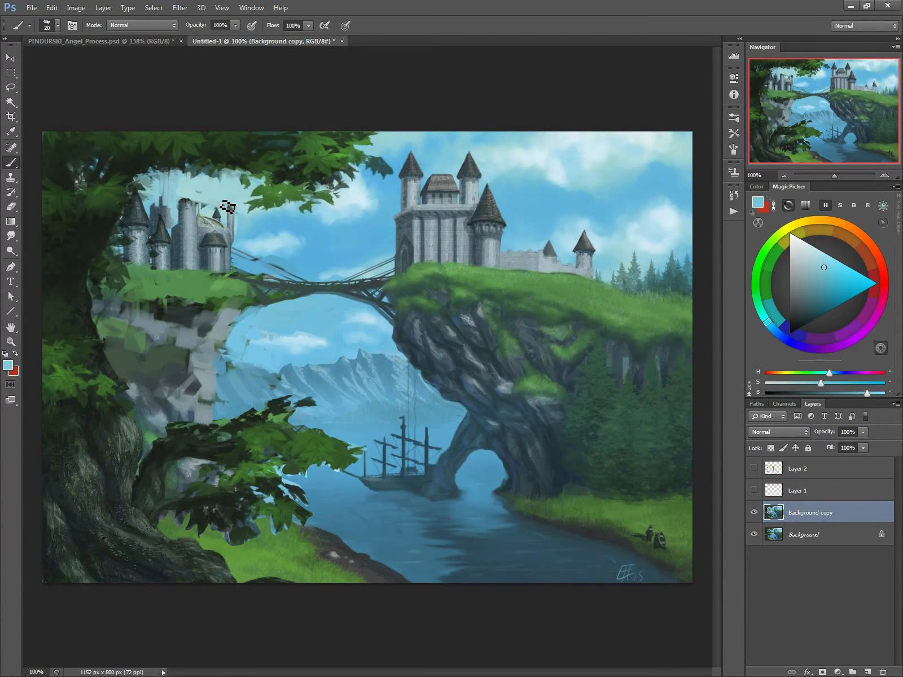
left_click(220, 210, "alt")
key("alt")
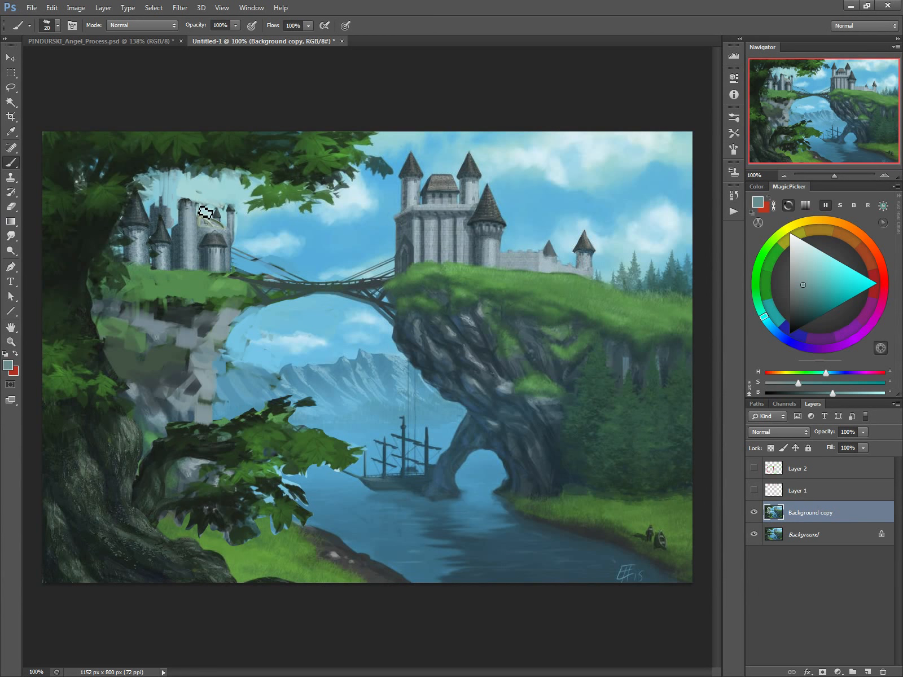
left_click(205, 211, "alt")
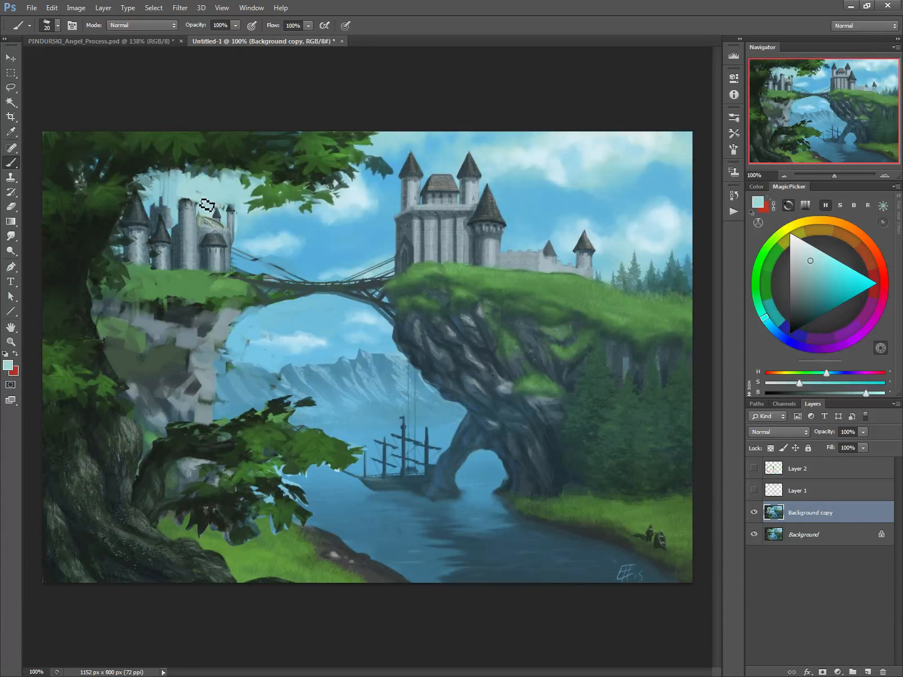
left_click(175, 192, "alt")
Step: Paint a pointed roof on the left castle's tall tower with sampled dark roof colours, using a 7 px brush
left_click(216, 214, "alt")
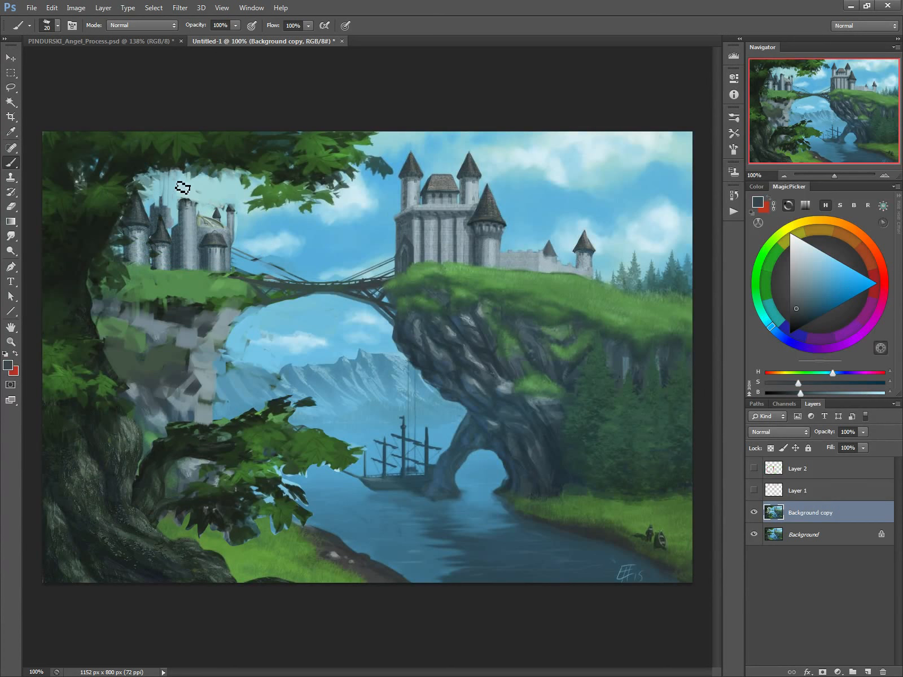
key("bracketleft")
key("bracketleft")
key("bracketleft")
key("bracketleft")
key("bracketleft")
mouse_move(186, 182)
left_mouse_down()
mouse_move(180, 198)
mouse_move(186, 181)
left_mouse_up()
left_click(218, 213, "alt")
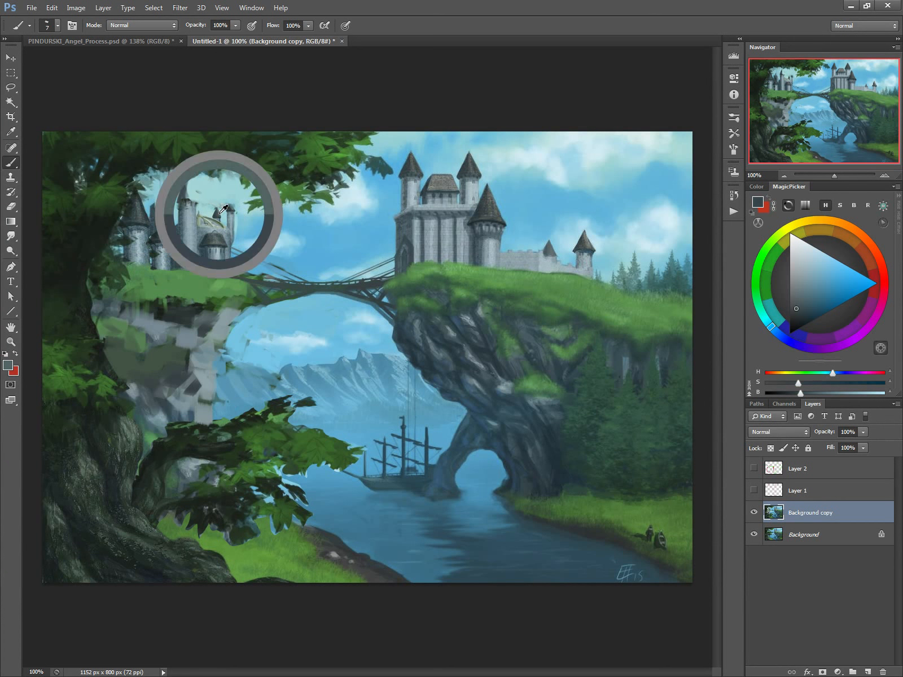
mouse_move(193, 188)
left_mouse_down()
mouse_move(186, 193)
mouse_move(194, 198)
left_mouse_up()
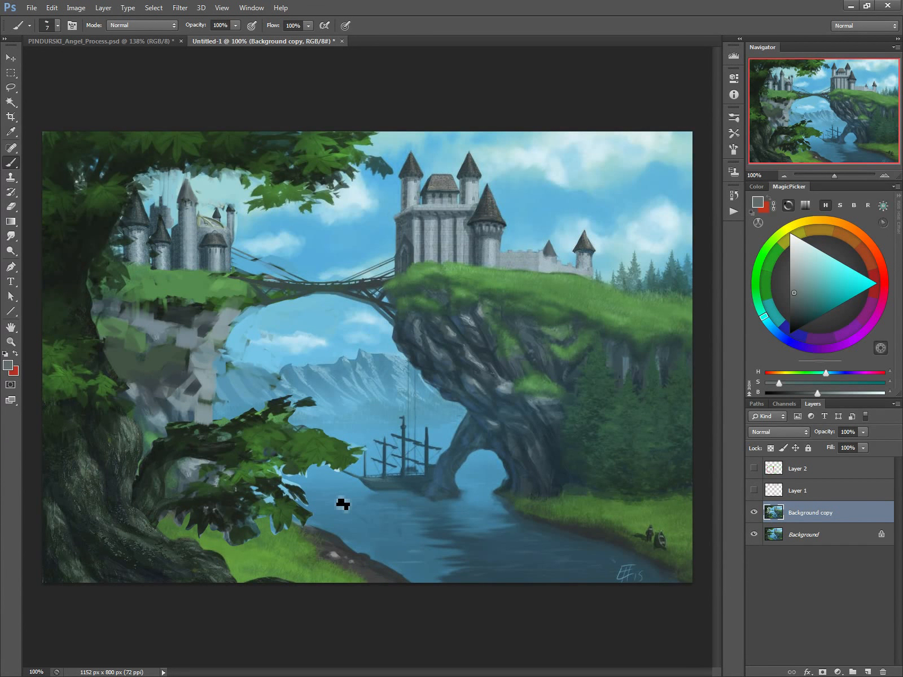
Step: Cover the leftover tower behind the left castle's small turret with sampled sky blue, using a 10 px brush
left_click(151, 201, "alt")
key("bracketright")
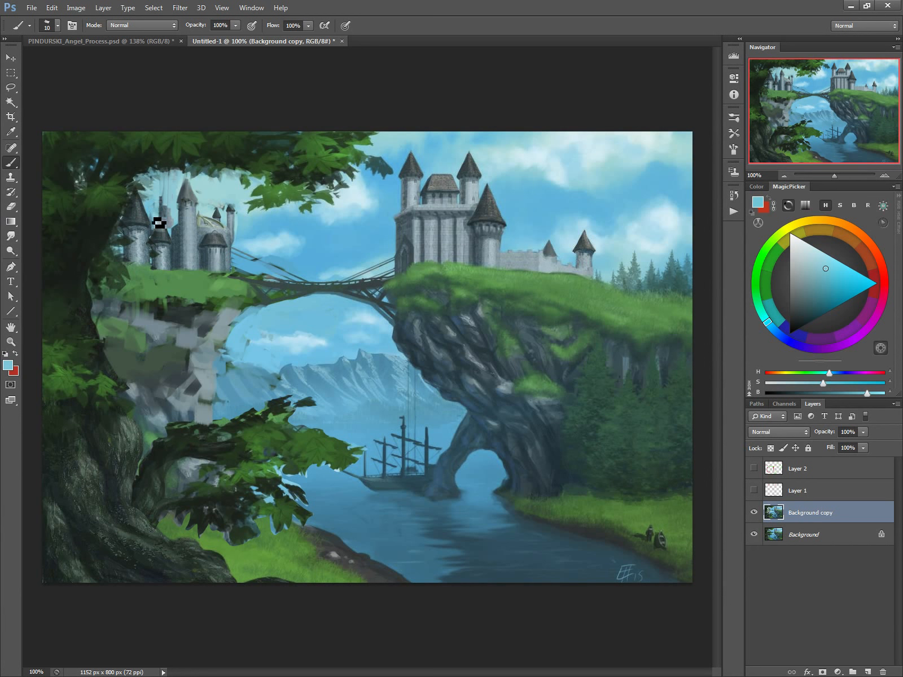
left_click_drag(176, 223, 154, 219)
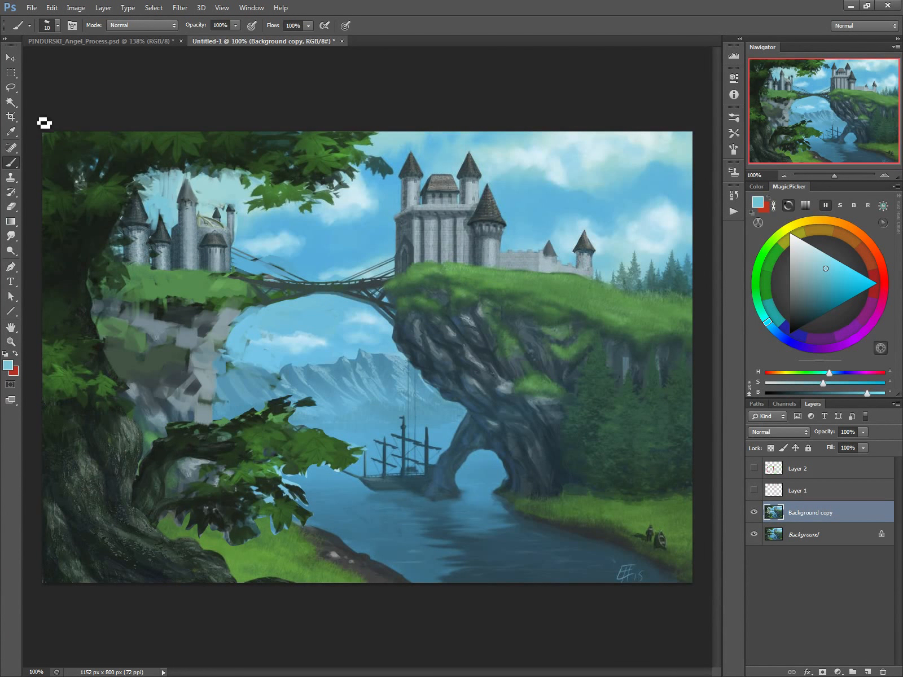
key("bracketright")
key("bracketright")
key("bracketright")
Step: Lasso the left castle's tall tower, small turret and adjoining buildings, place a duplicate over the right castle's low wall, and deselect
left_click(10, 87)
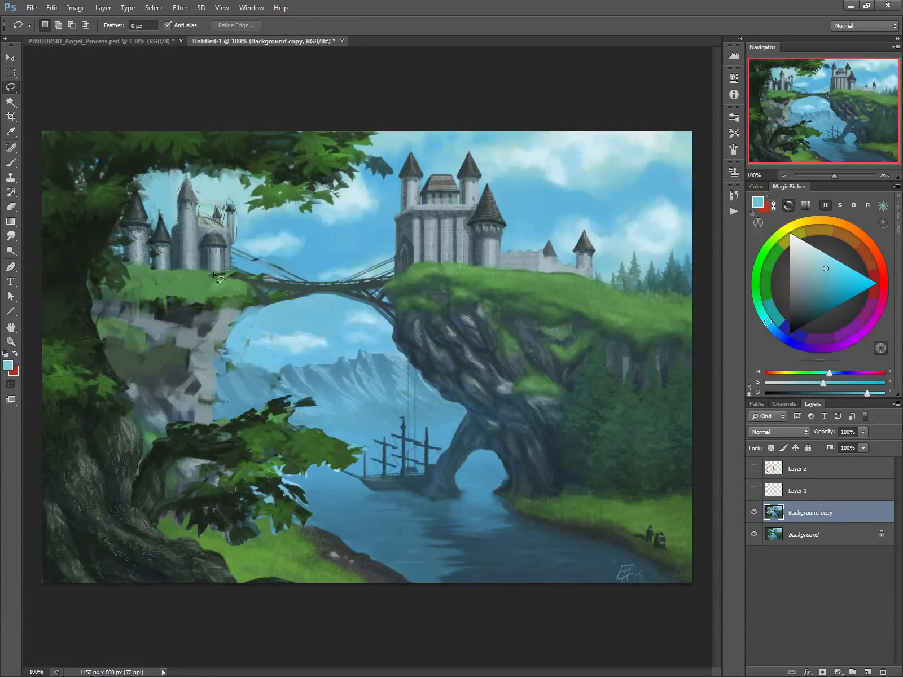
left_click_drag(160, 220, 157, 210)
mouse_move(162, 259)
left_mouse_down()
mouse_move(477, 255)
mouse_move(512, 242)
mouse_move(489, 266)
left_mouse_up()
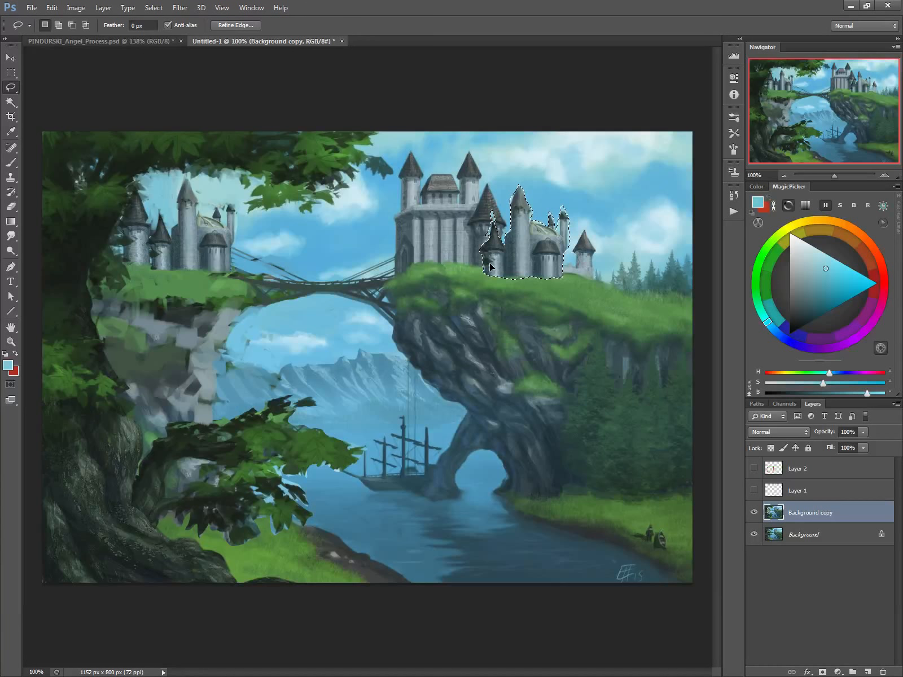
key("ctrl+d")
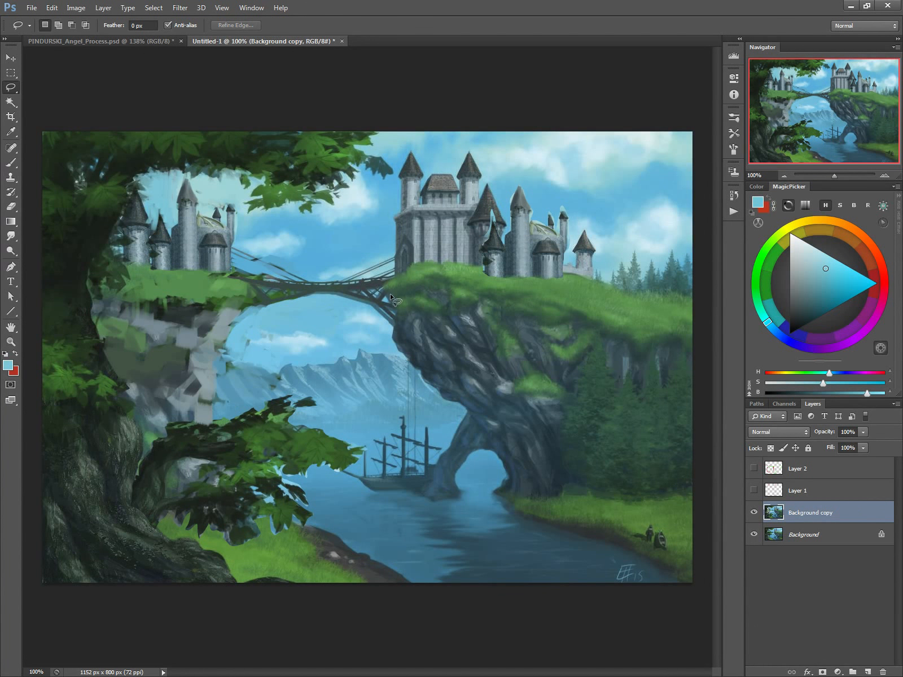
Step: Paint a pale grey wall base along the foot of the duplicated towers with sampled wall colour, using a 25 px brush
key("b")
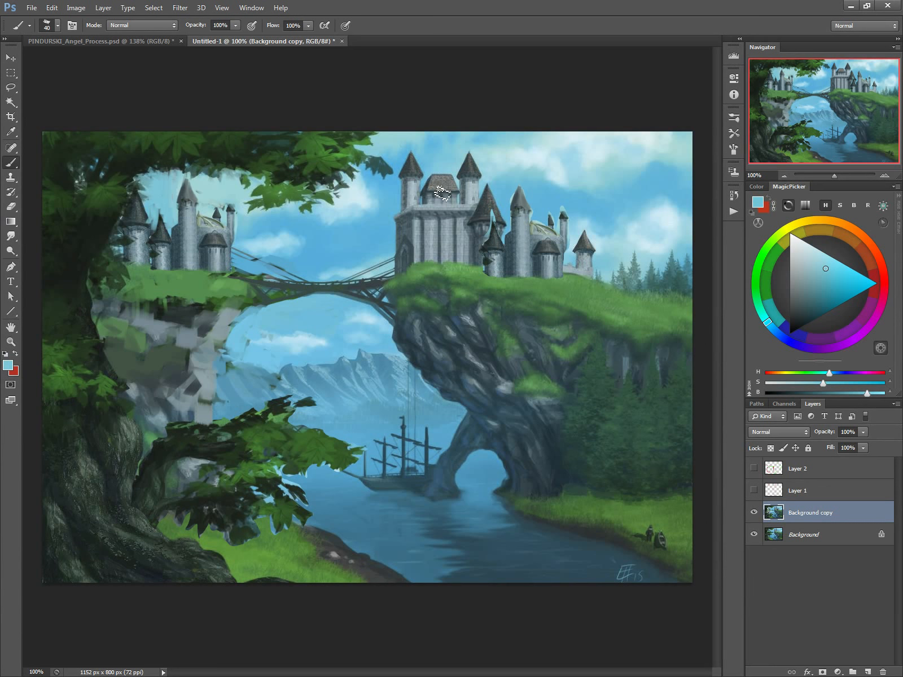
left_click(577, 266, "alt")
key("bracketleft")
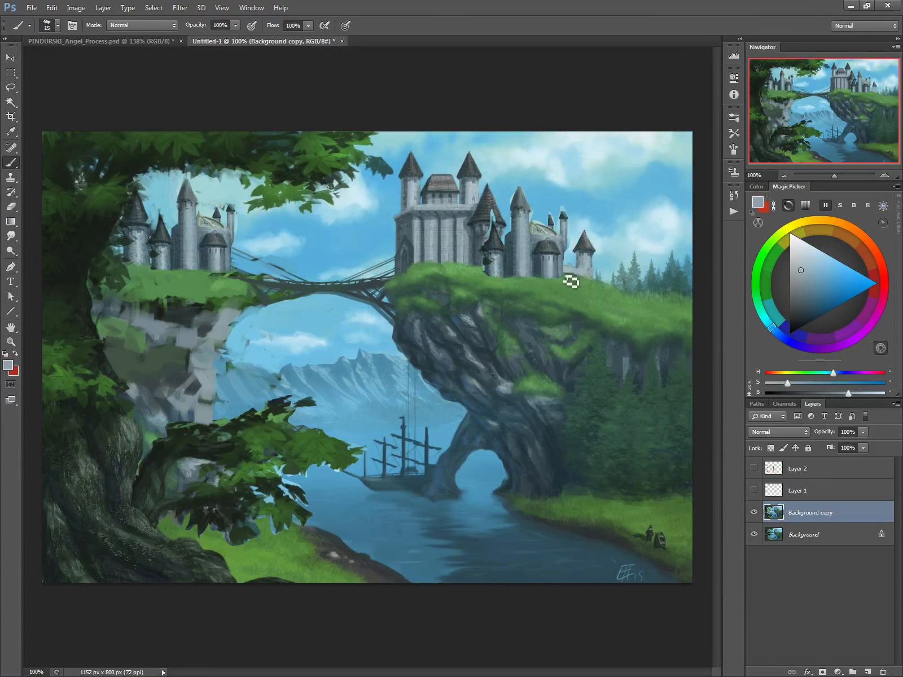
key("bracketright")
left_click_drag(566, 276, 479, 269)
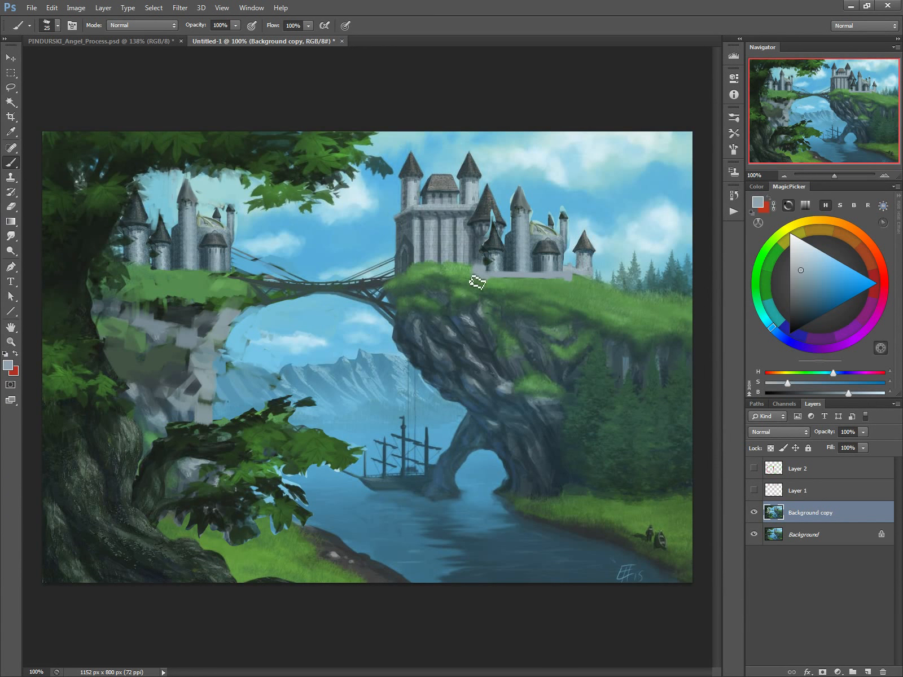
Step: Add dark shading at the corner of the new wall base beside the main keep, using a 9 px brush
left_click(509, 257, "alt")
key("bracketleft")
key("bracketleft")
key("bracketleft")
key("bracketleft")
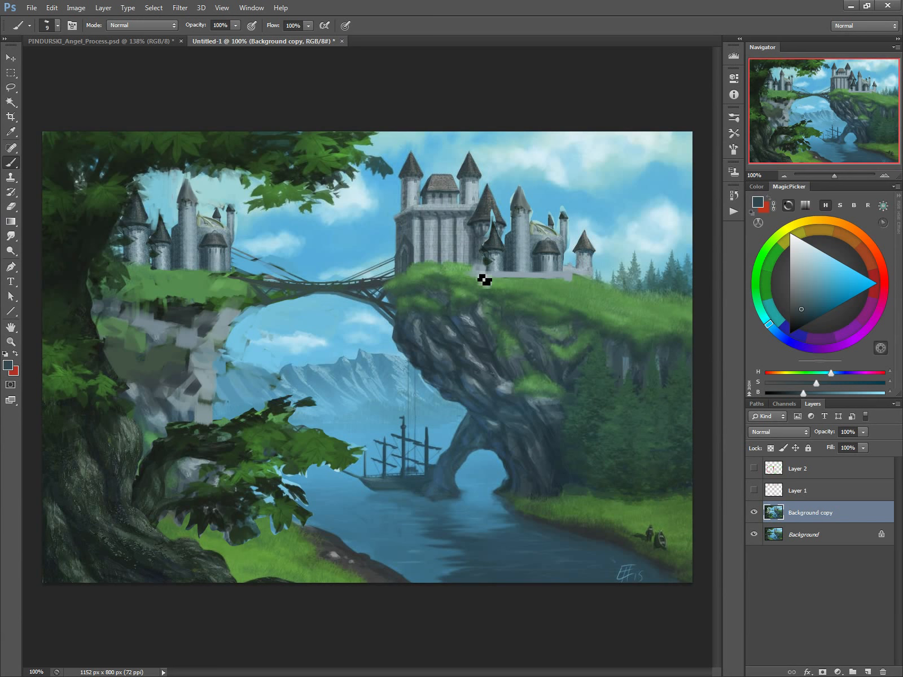
left_click_drag(483, 279, 474, 272)
Step: Paint three narrow dark windows across the upper wall of the right castle's main keep, using an 8 px brush
key("alt")
left_click(474, 222, "alt")
left_click_drag(430, 226, 429, 236)
left_click_drag(445, 226, 446, 236)
left_click_drag(462, 226, 462, 235)
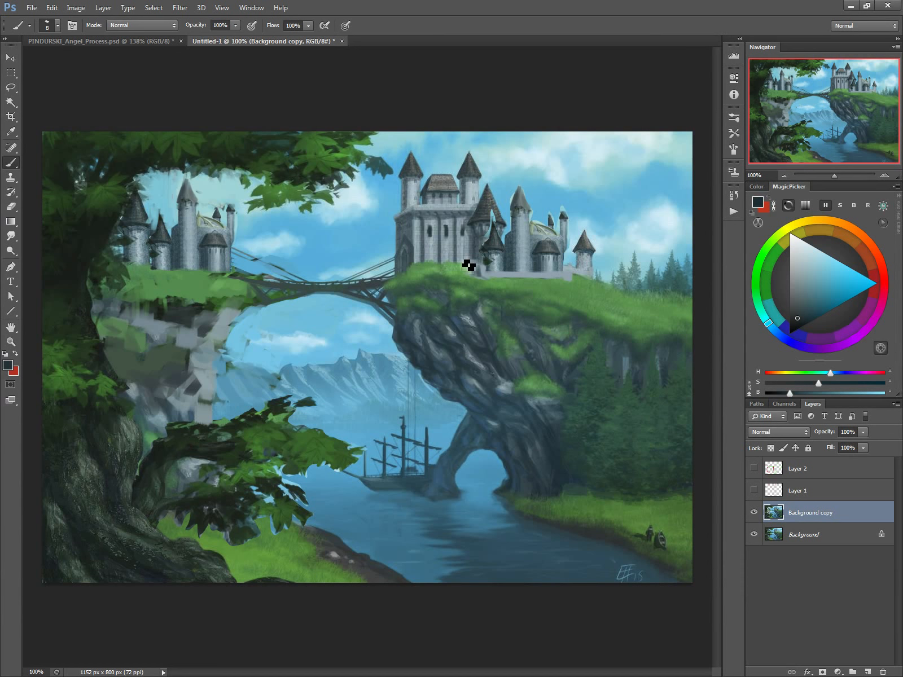
Step: Cover the pale sky remnant above the duplicated small turret with sampled dark roof colour, using an 8 px brush
left_click(492, 219, "alt")
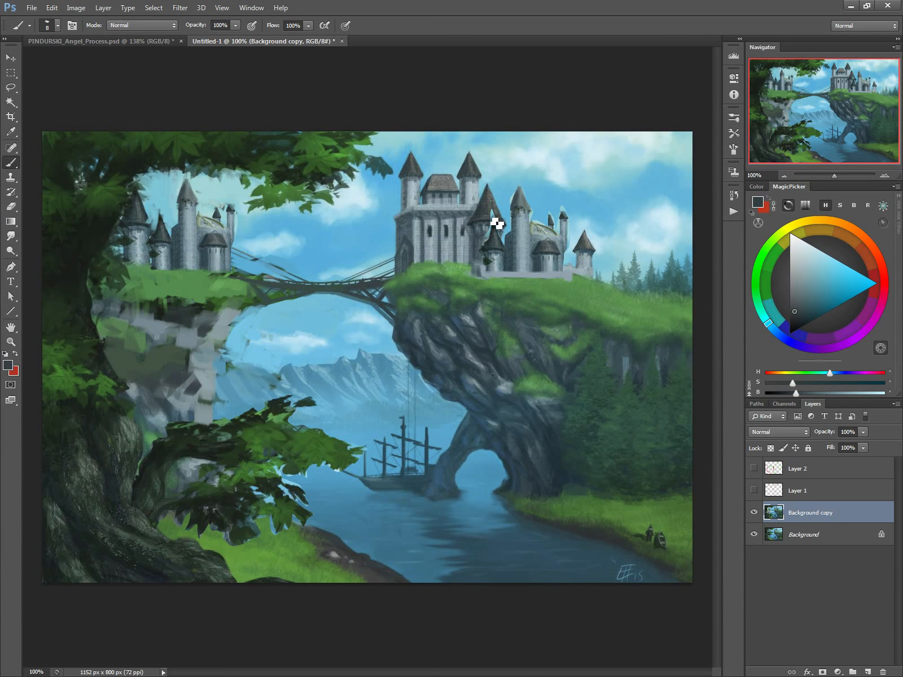
left_click(499, 227, "alt")
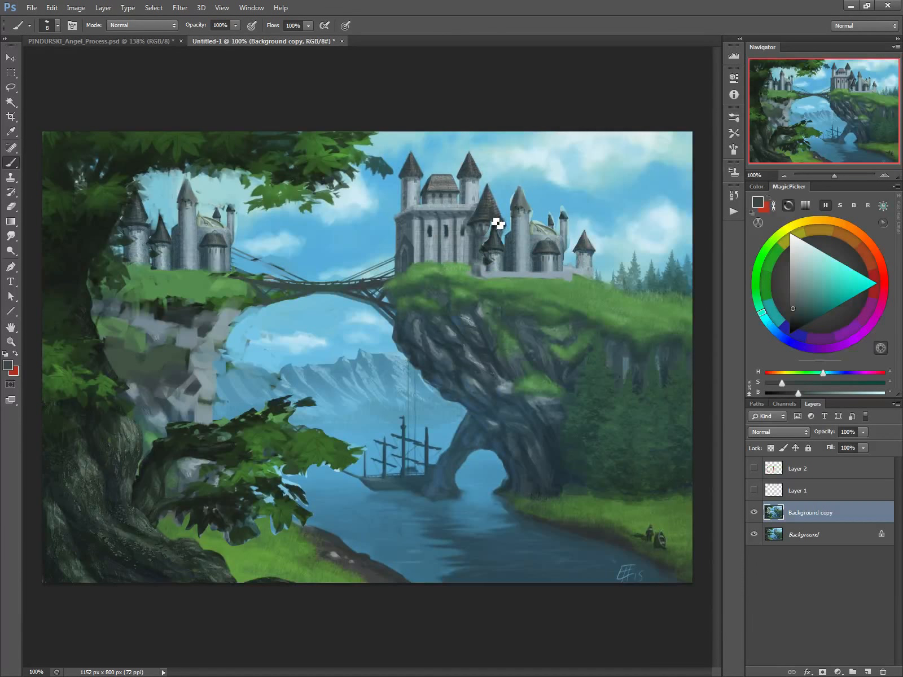